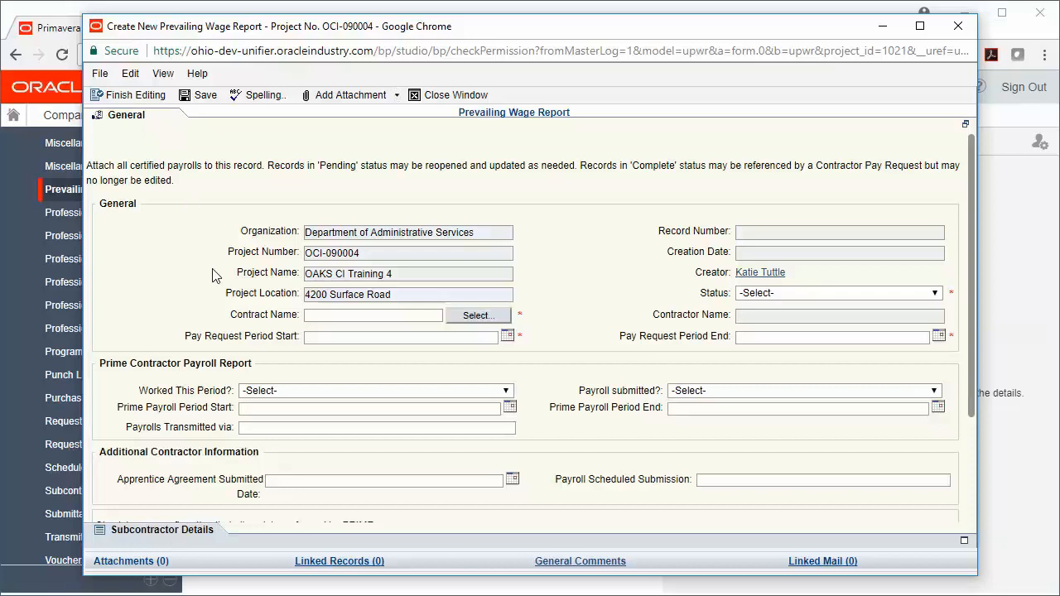
# Step: Choose R. W. Setterlin Building Company's contract no. 10 from the Contract Schedule of Values as the report's contract
pyautogui.click(478, 317)
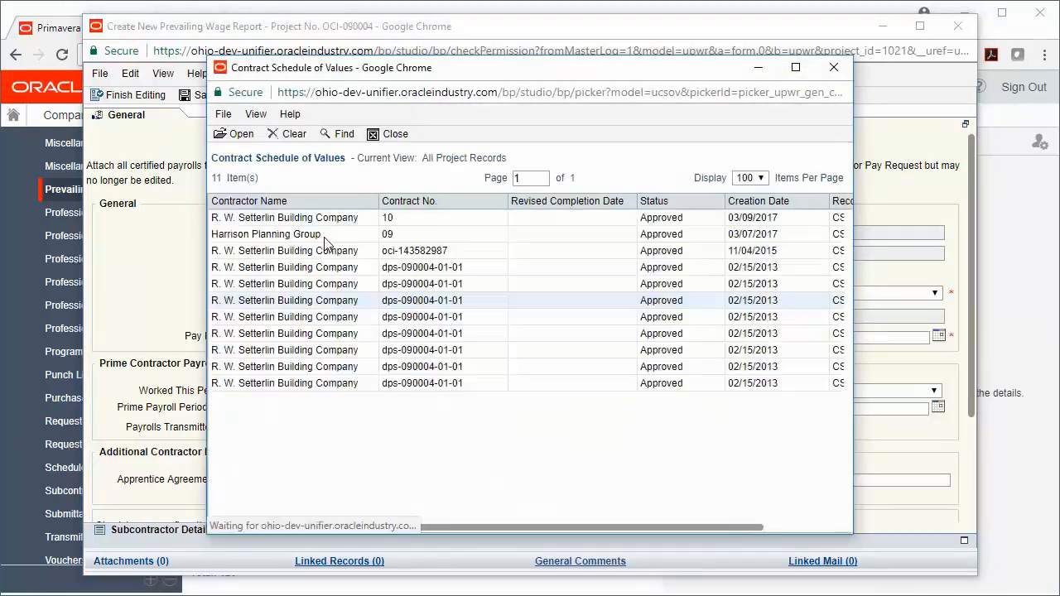
pyautogui.click(282, 218)
pyautogui.click(235, 134)
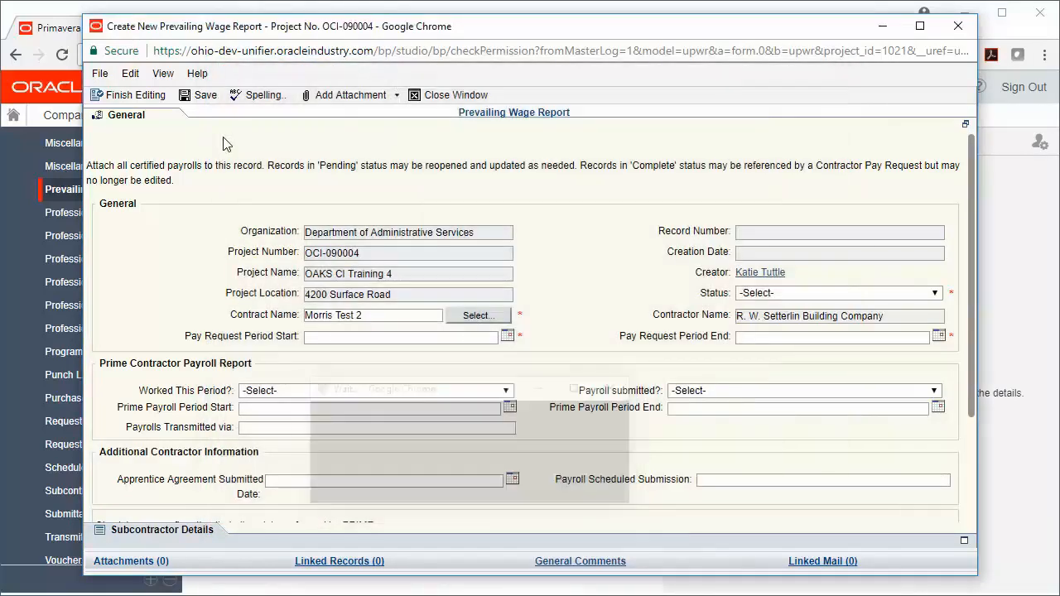
# Step: Set the Pay Request Period Start to July 1, 2017
pyautogui.click(508, 337)
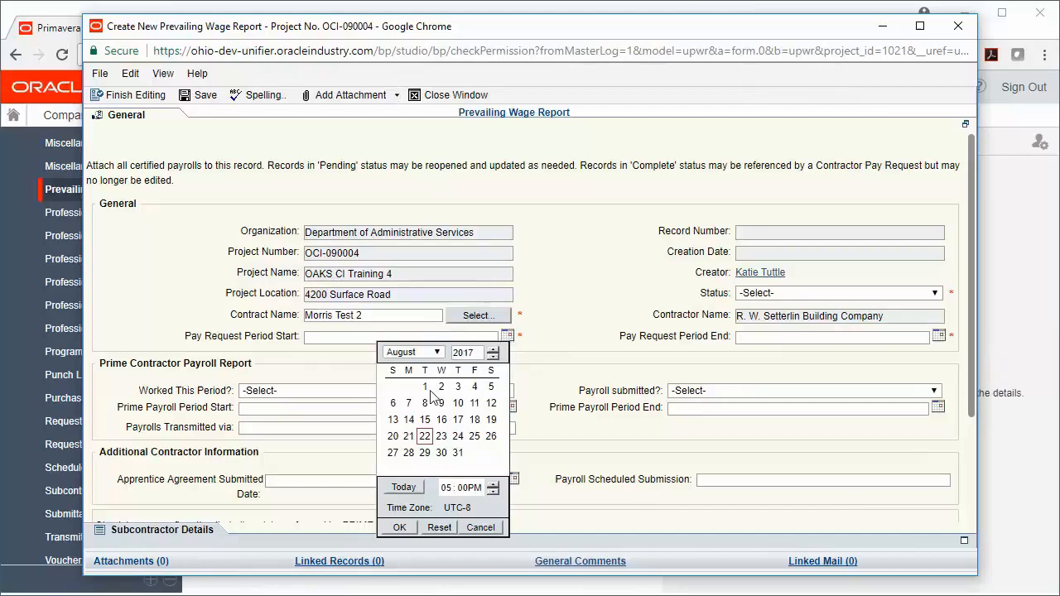
pyautogui.click(437, 354)
pyautogui.click(409, 434)
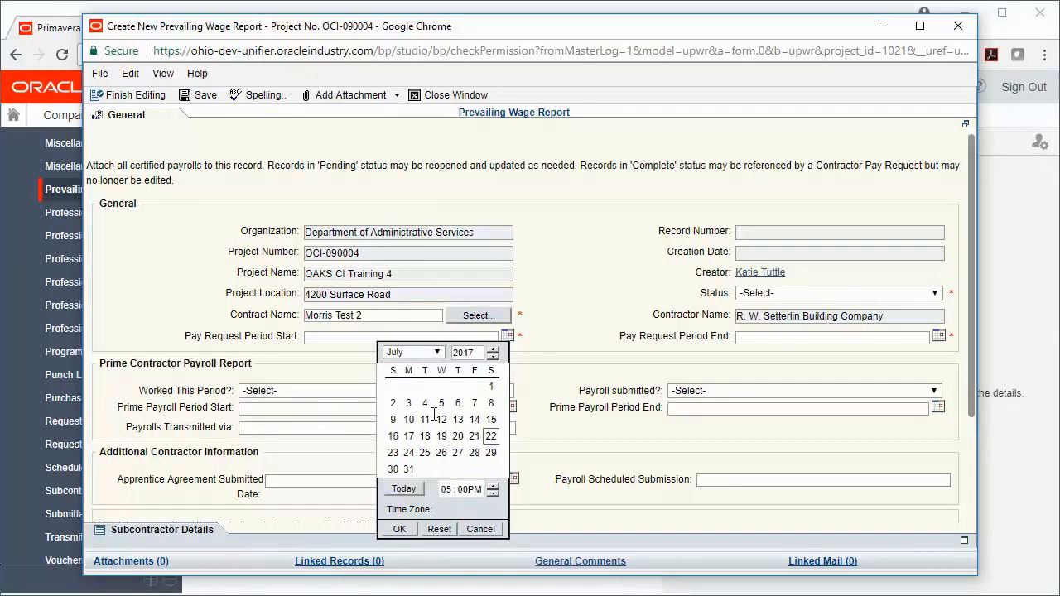
pyautogui.click(491, 385)
pyautogui.click(399, 528)
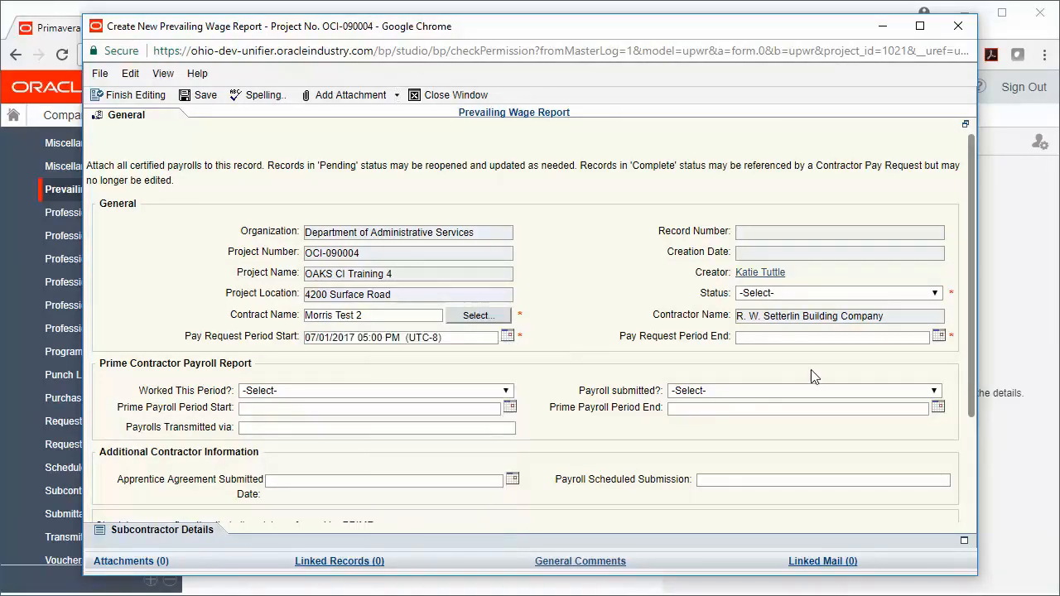
# Step: Set the Pay Request Period End to July 31, 2017 and the report's status to Pending
pyautogui.click(939, 337)
pyautogui.click(883, 358)
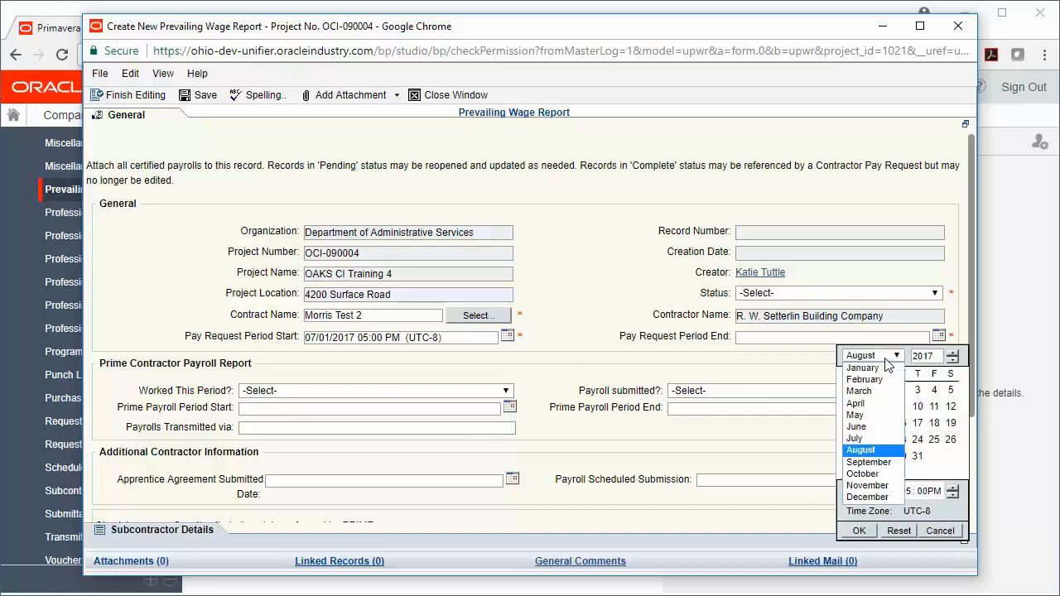
pyautogui.click(854, 438)
pyautogui.click(868, 472)
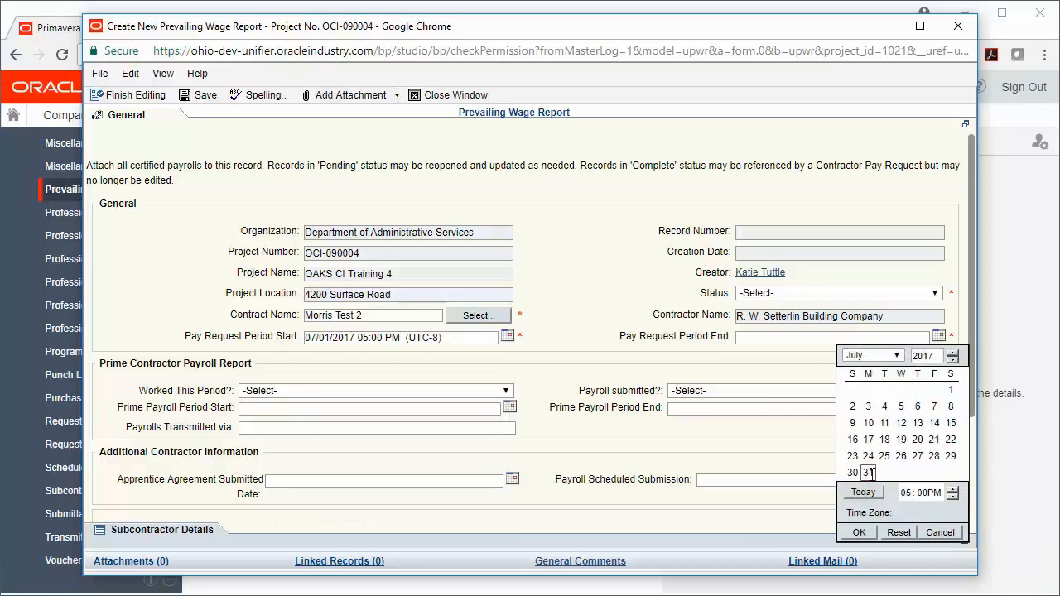
pyautogui.click(858, 534)
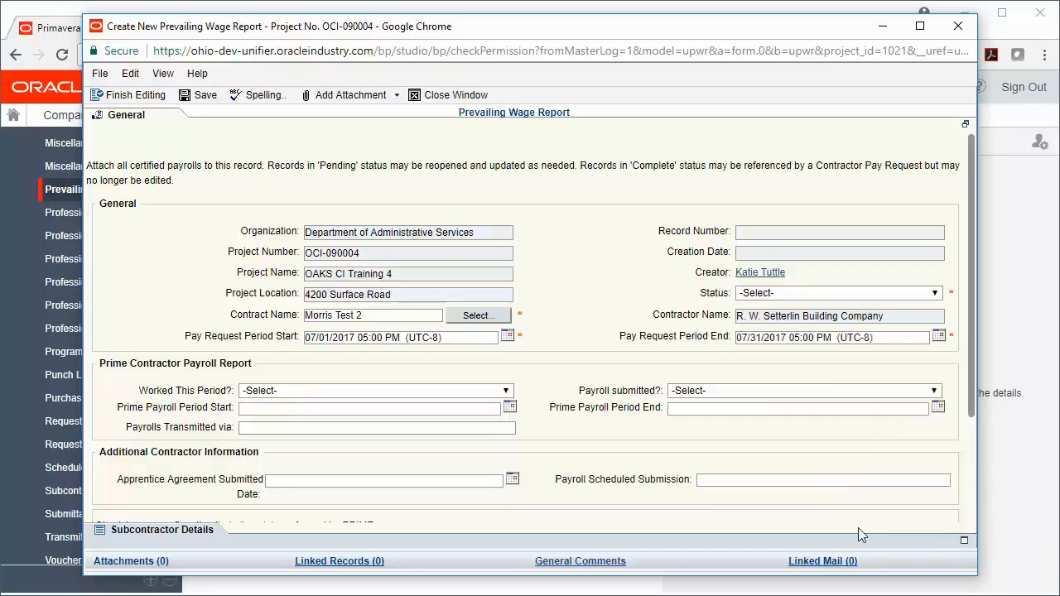
pyautogui.click(928, 296)
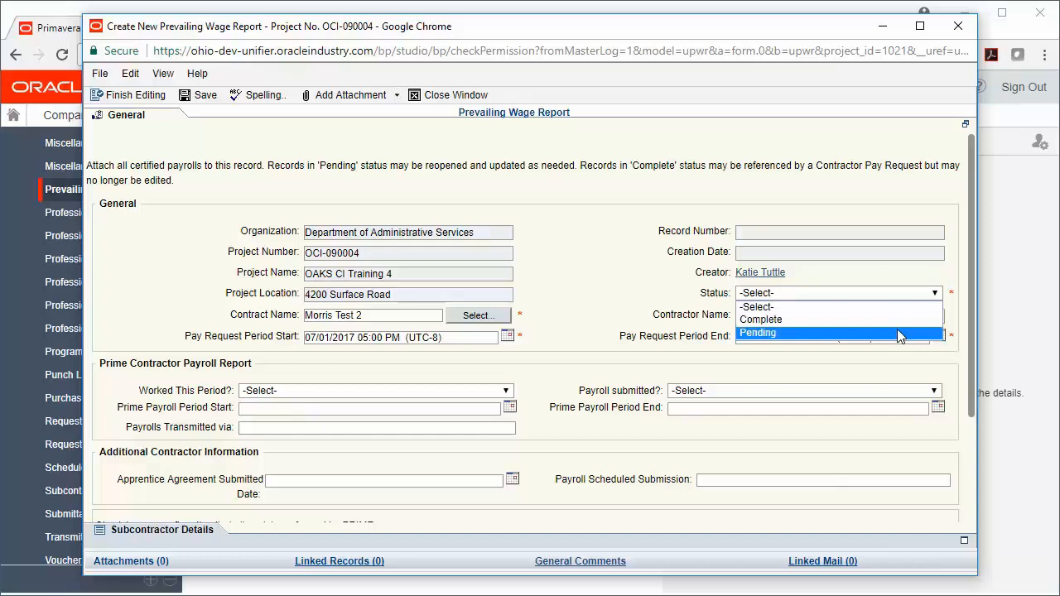
pyautogui.click(900, 333)
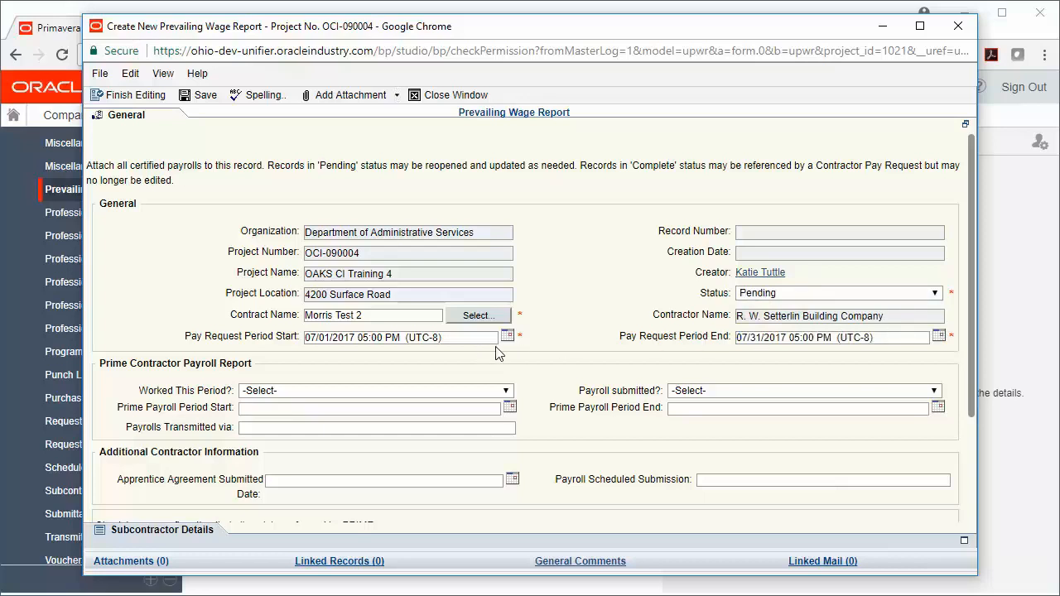
# Step: Mark the prime contractor as having worked this period and set the Prime Payroll Period Start to July 1, 2017
pyautogui.moveTo(970, 348); pyautogui.dragTo(963, 429)
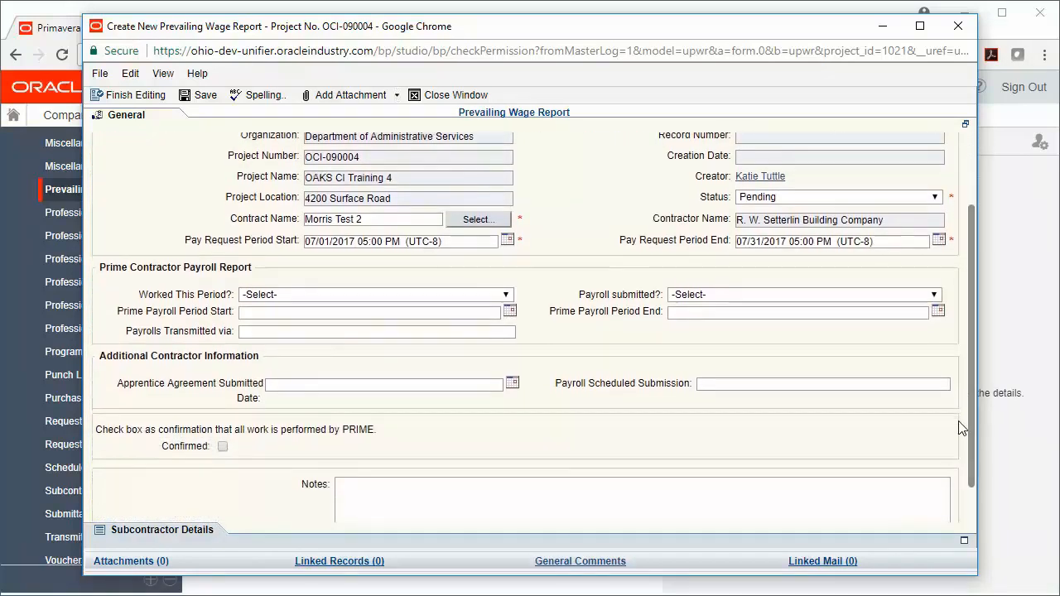
pyautogui.click(505, 294)
pyautogui.click(323, 321)
pyautogui.click(509, 313)
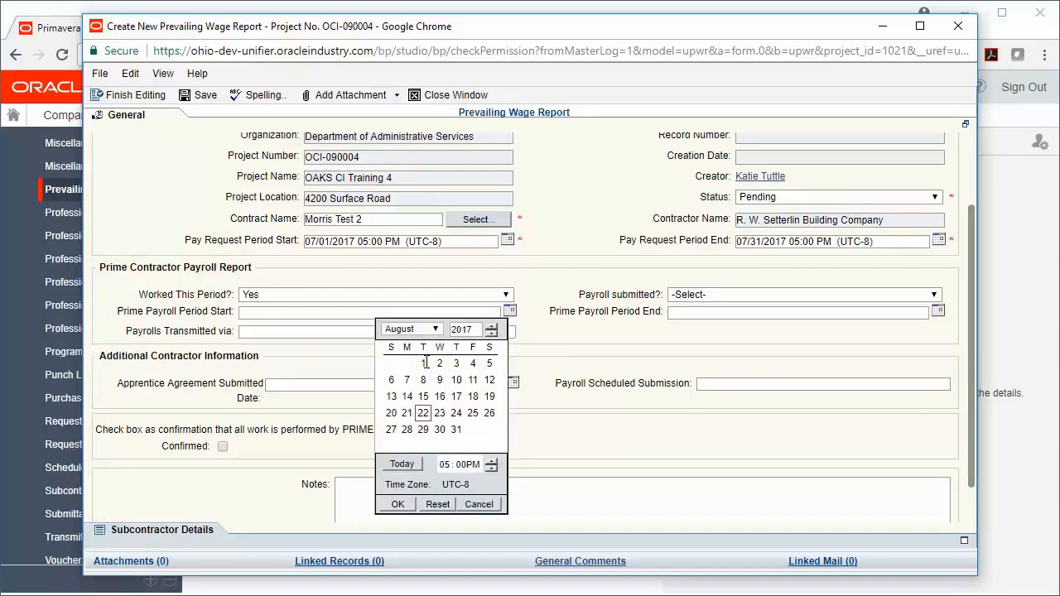
pyautogui.click(435, 329)
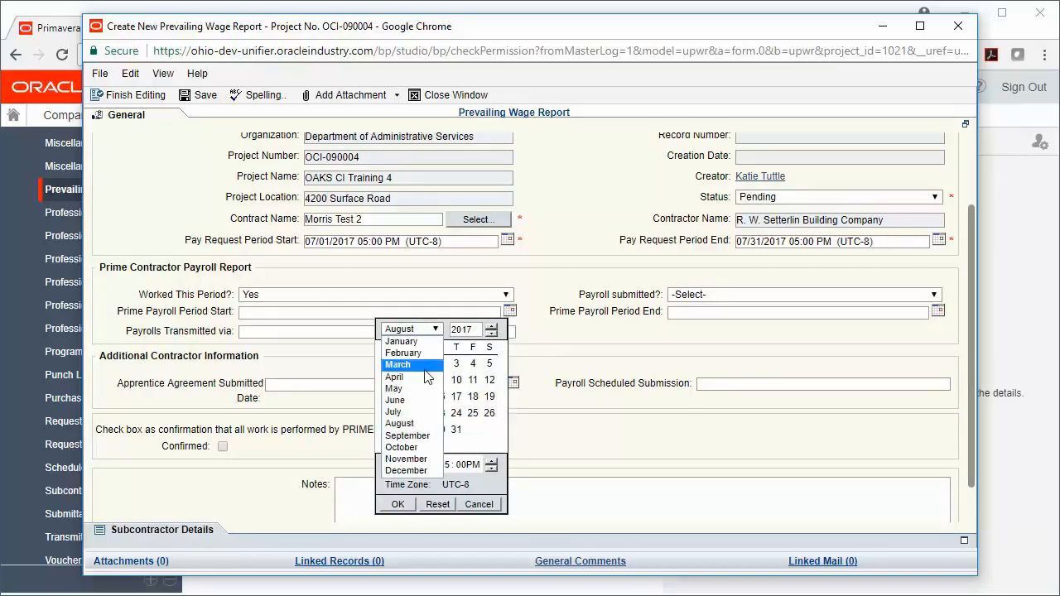
pyautogui.click(404, 411)
pyautogui.click(490, 362)
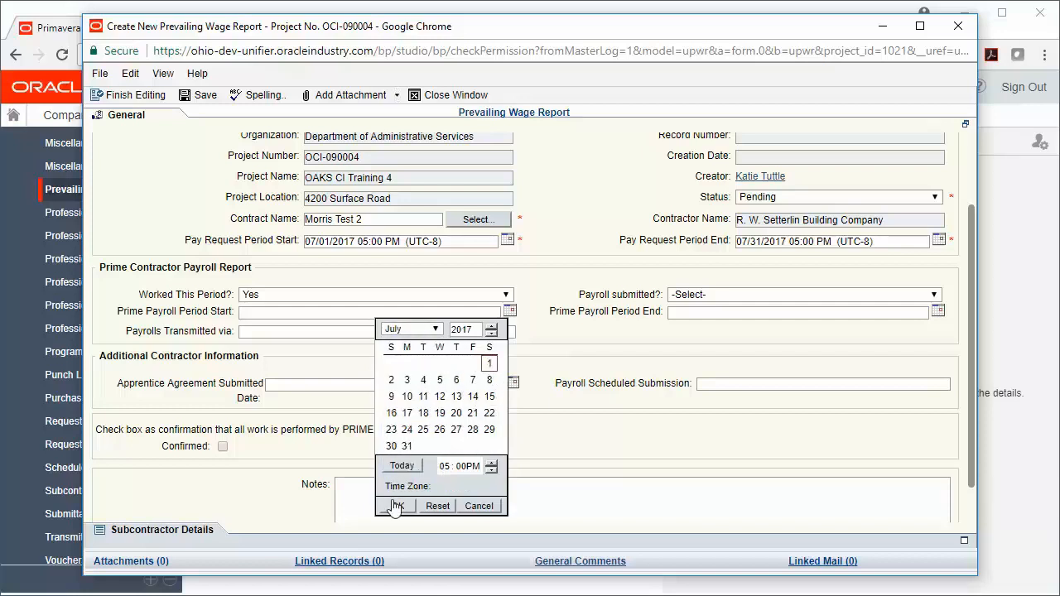
pyautogui.click(397, 505)
# Step: Set the Prime Payroll Period End to July 31, 2017
pyautogui.click(938, 310)
pyautogui.click(874, 327)
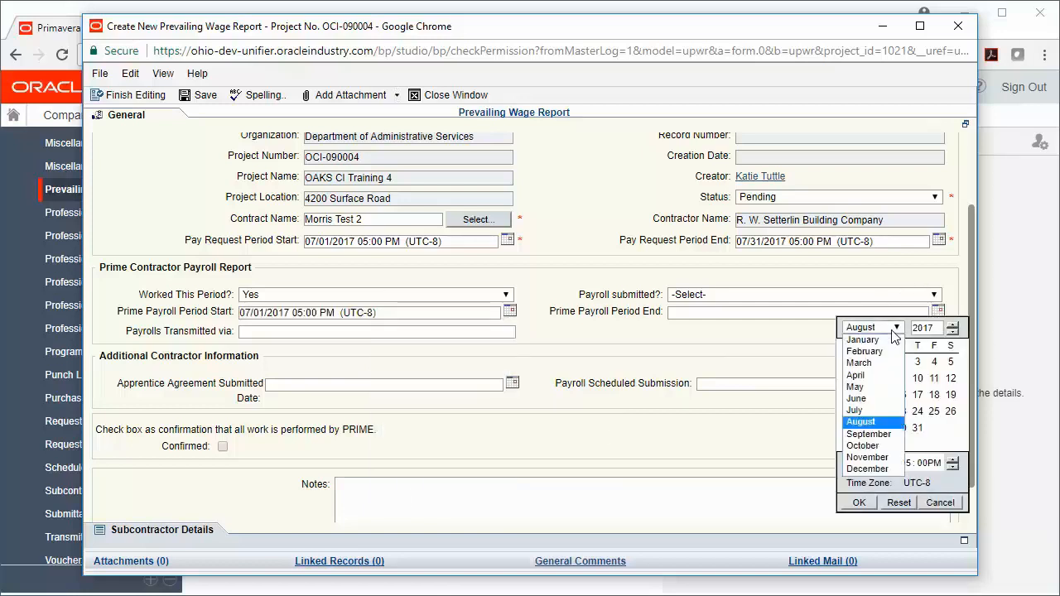
pyautogui.click(854, 409)
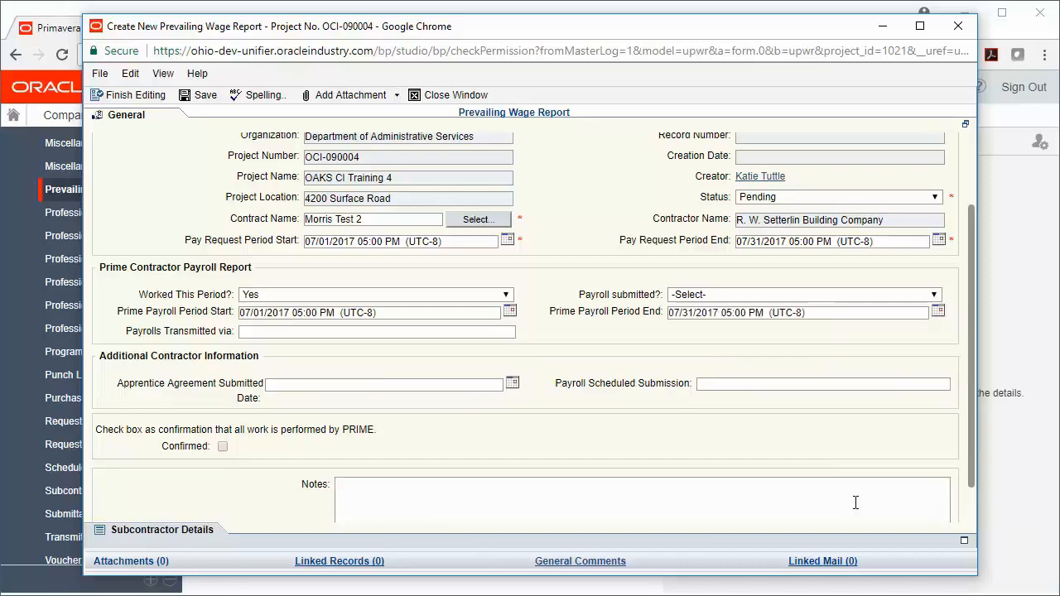
pyautogui.click(858, 505)
# Step: Mark the prime contractor's payroll as submitted with Yes and enter Web as the way payrolls are transmitted
pyautogui.click(862, 301)
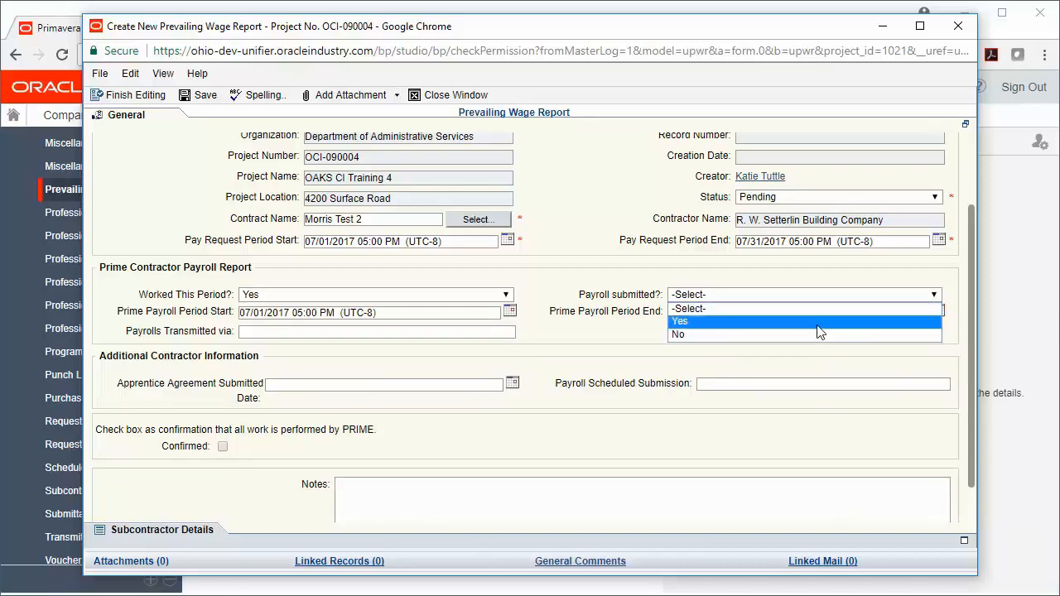
pyautogui.click(703, 320)
pyautogui.click(489, 332)
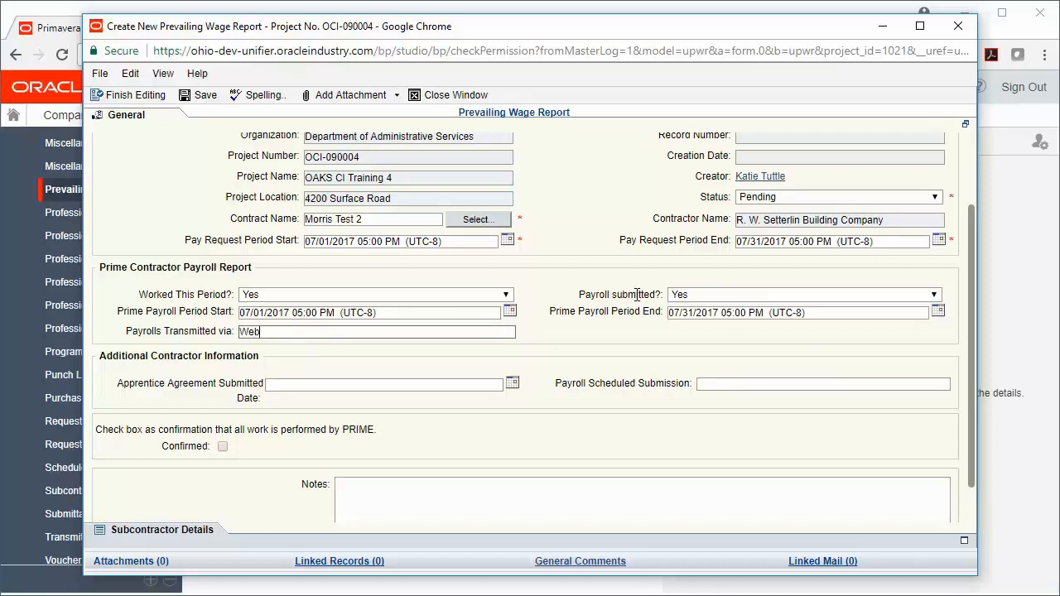
pyautogui.click(600, 364)
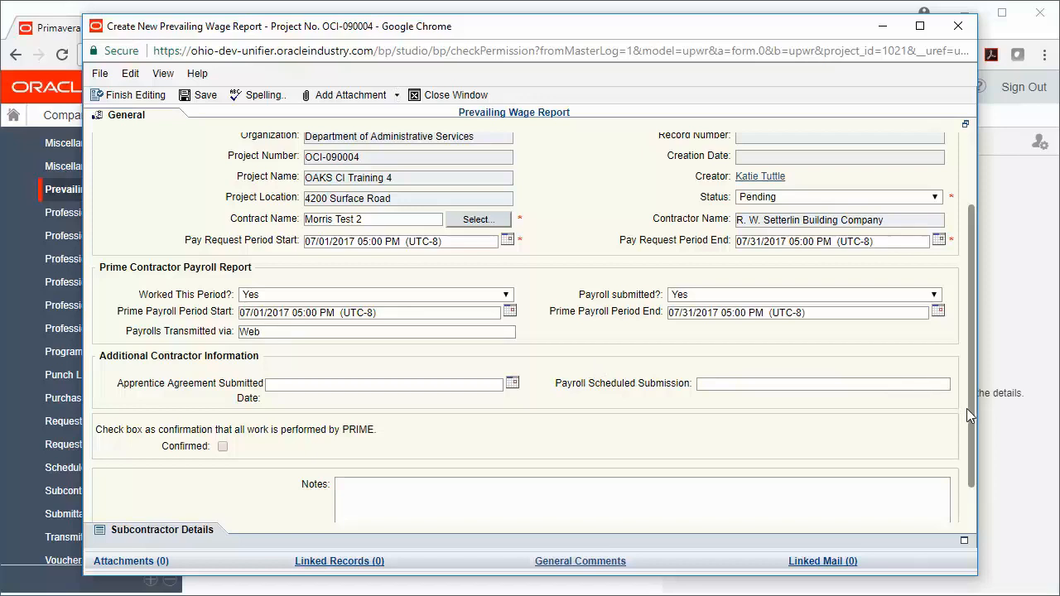
# Step: Tick and clear the confirmation that all work is performed by PRIME
pyautogui.moveTo(970, 411); pyautogui.dragTo(962, 459)
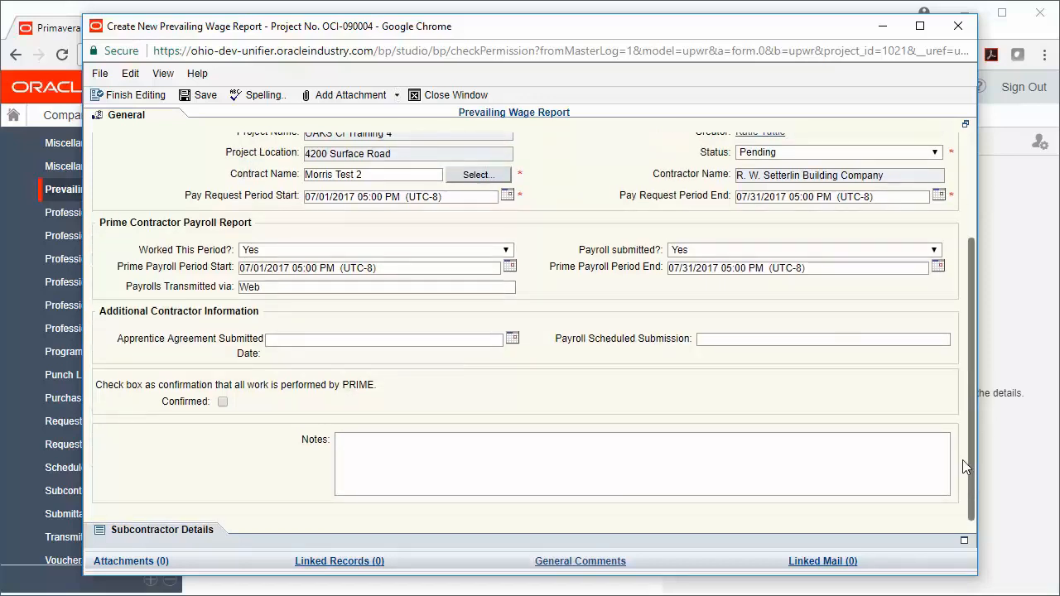
pyautogui.click(222, 403)
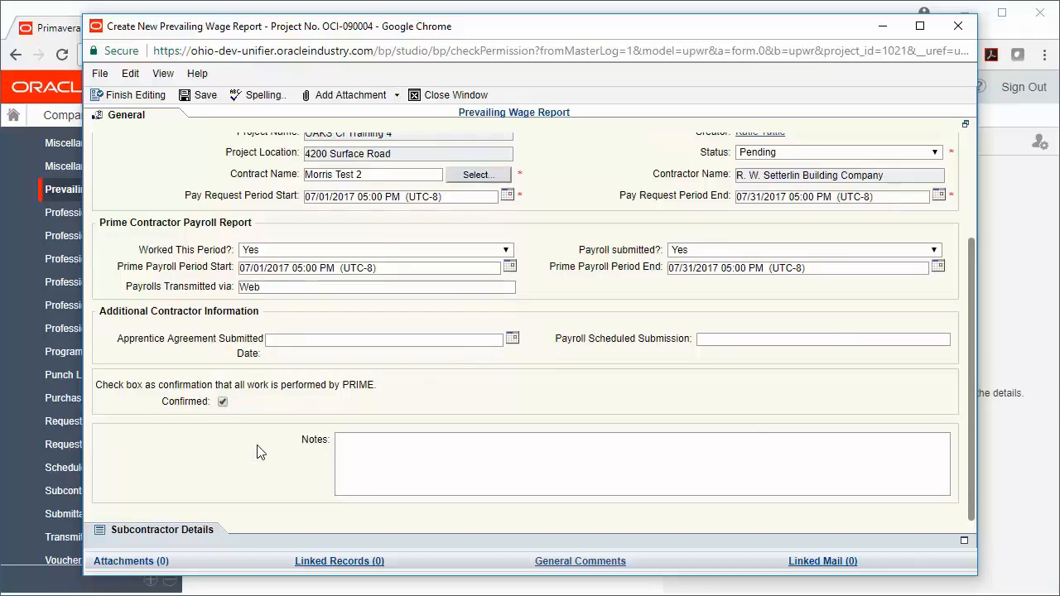
pyautogui.click(222, 404)
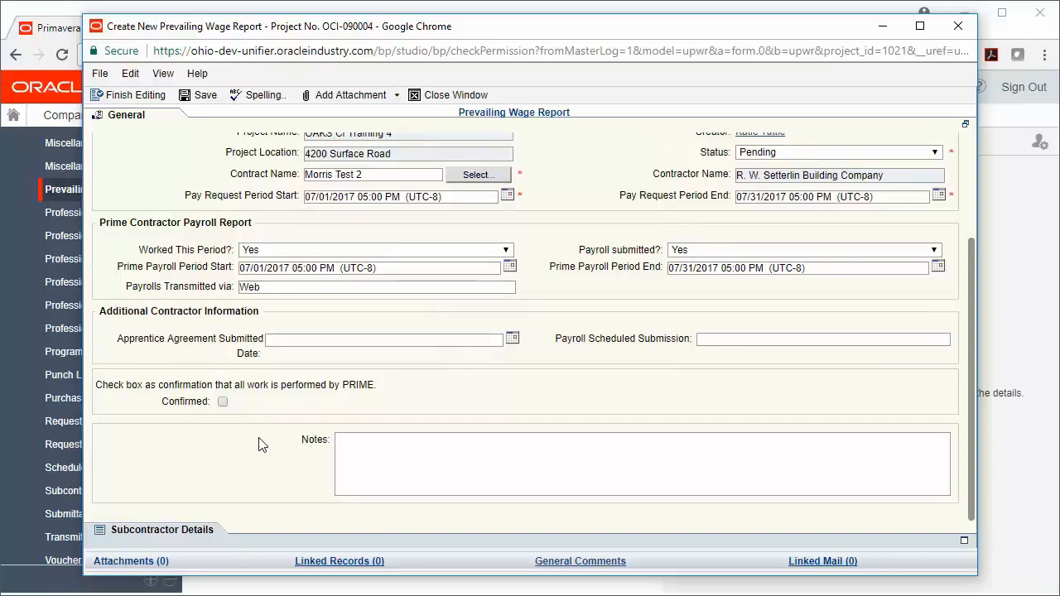
pyautogui.moveTo(971, 412); pyautogui.dragTo(966, 254)
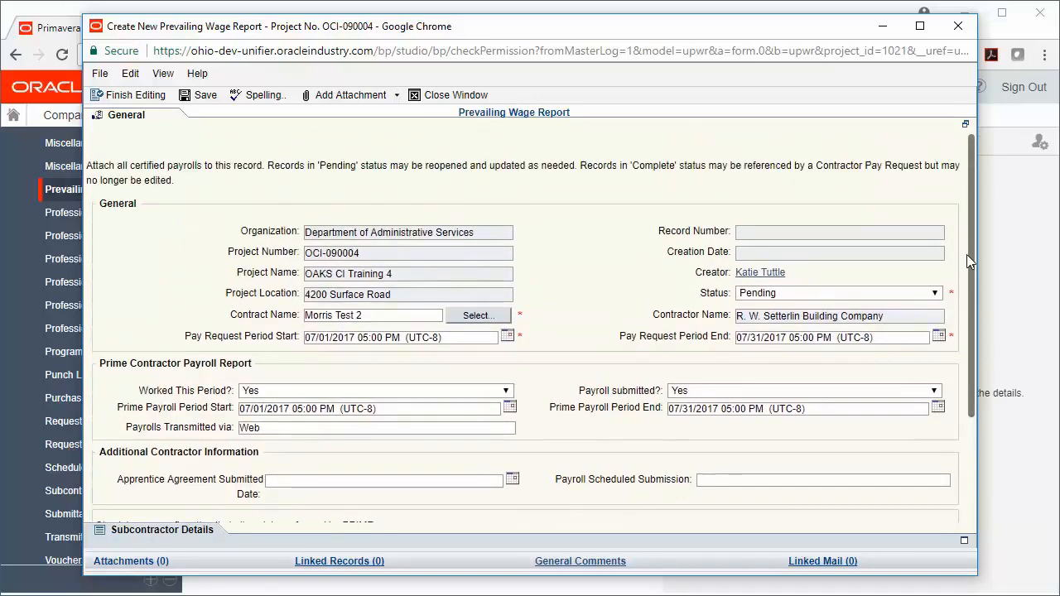
pyautogui.click(367, 96)
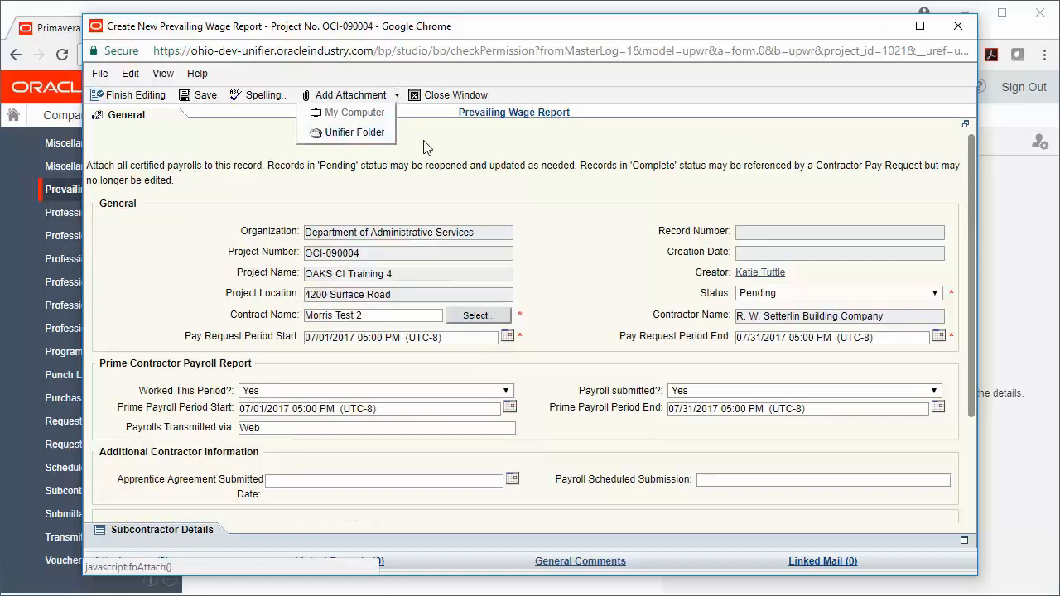
pyautogui.click(452, 149)
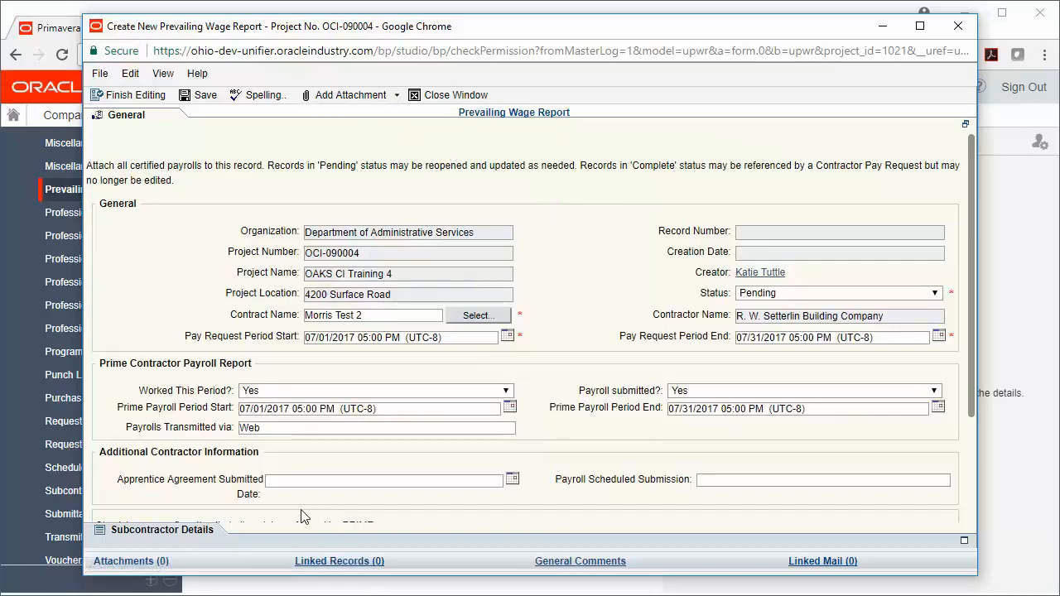
# Step: Add a line item to the Subcontractor Details and choose ARL as its subcontractor
pyautogui.click(206, 534)
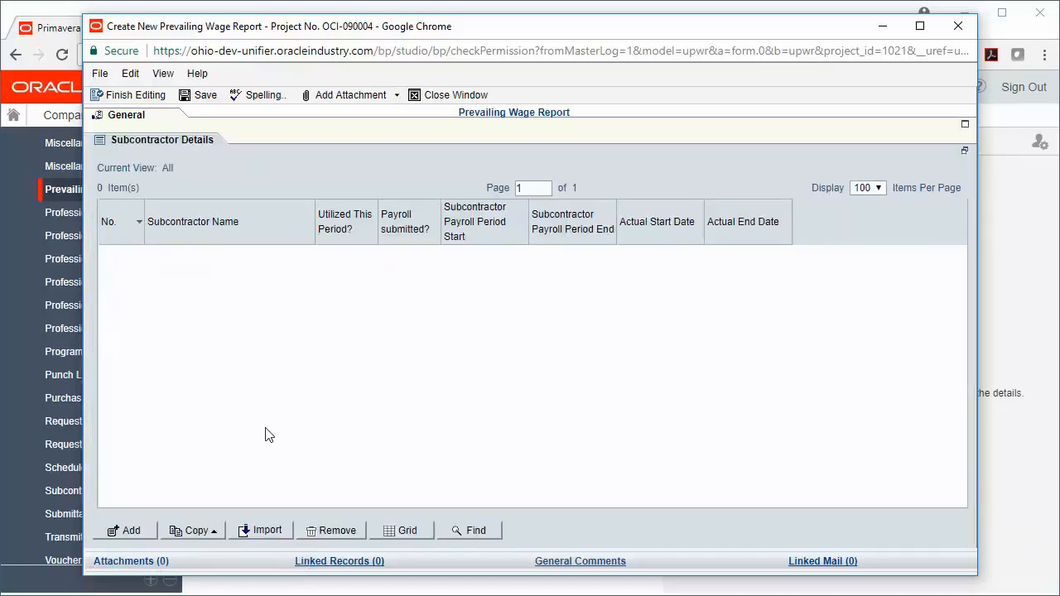
pyautogui.click(142, 535)
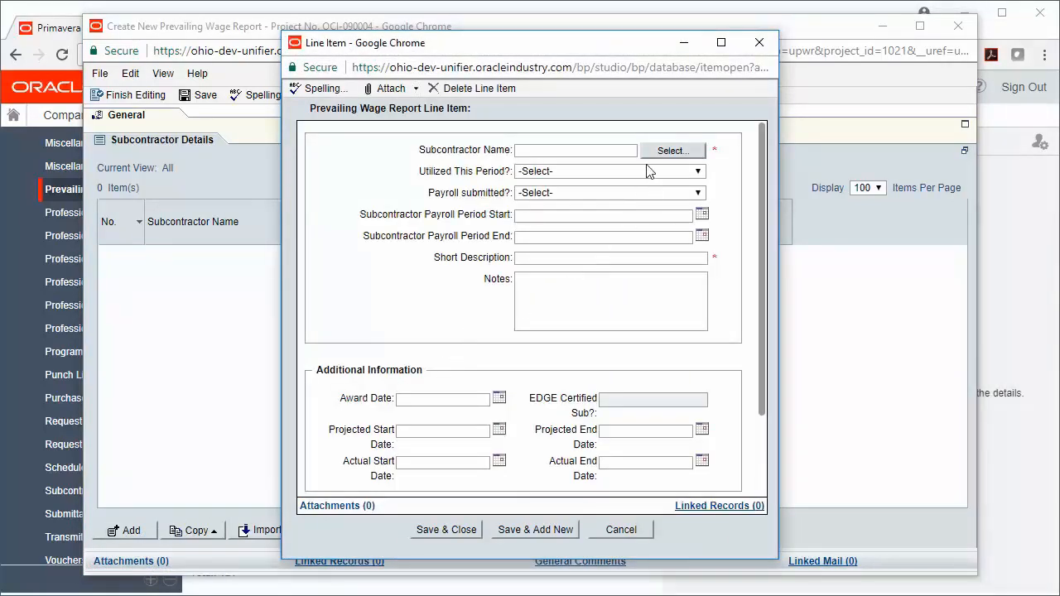
pyautogui.click(673, 152)
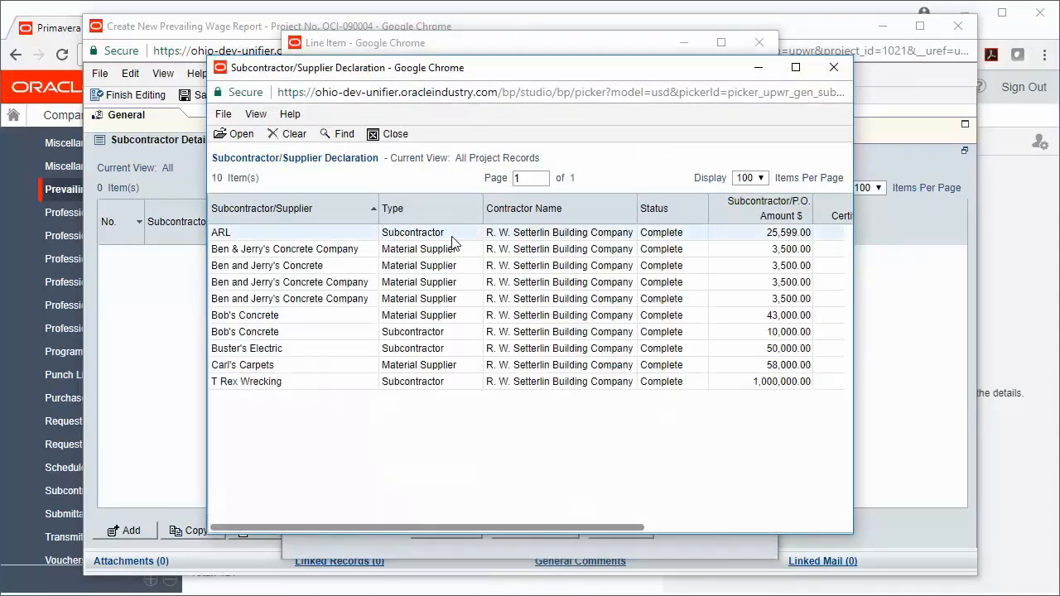
pyautogui.click(257, 235)
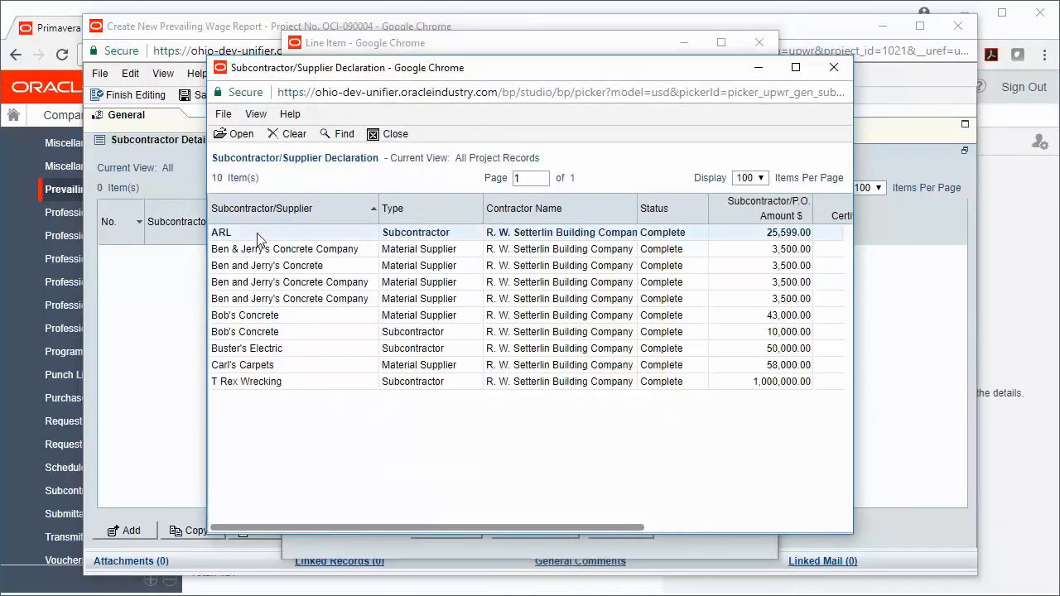
pyautogui.click(240, 133)
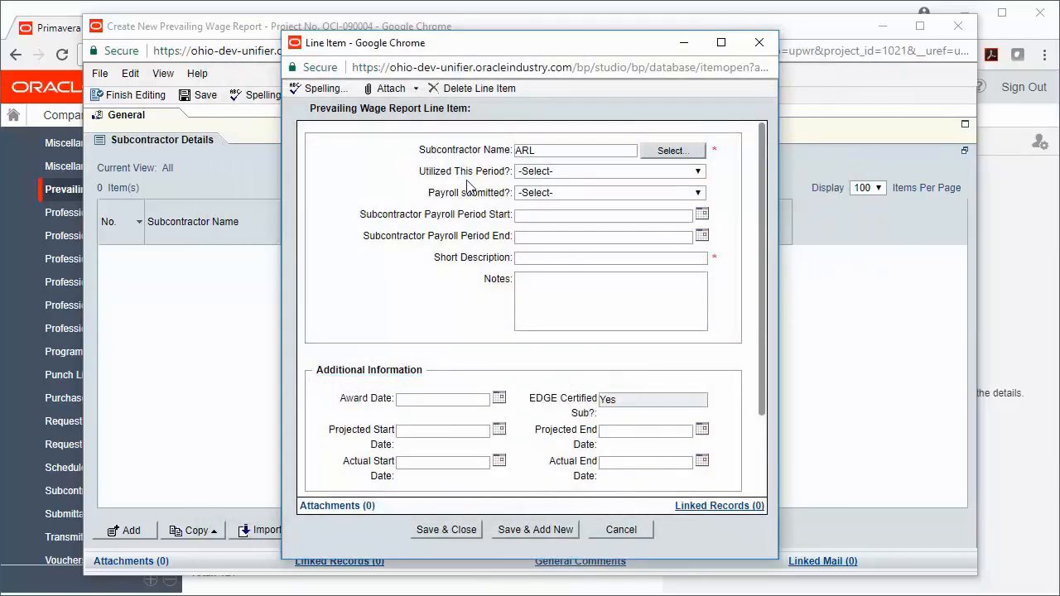
# Step: Set both Utilized This Period and Payroll submitted to Yes for the ARL line item
pyautogui.click(698, 171)
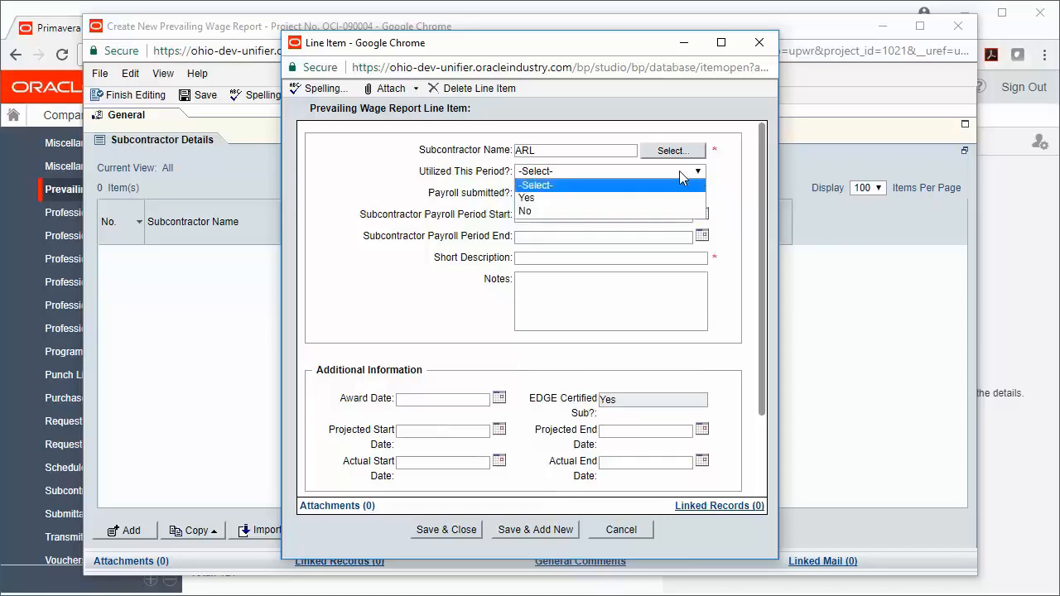
pyautogui.click(580, 200)
pyautogui.click(697, 194)
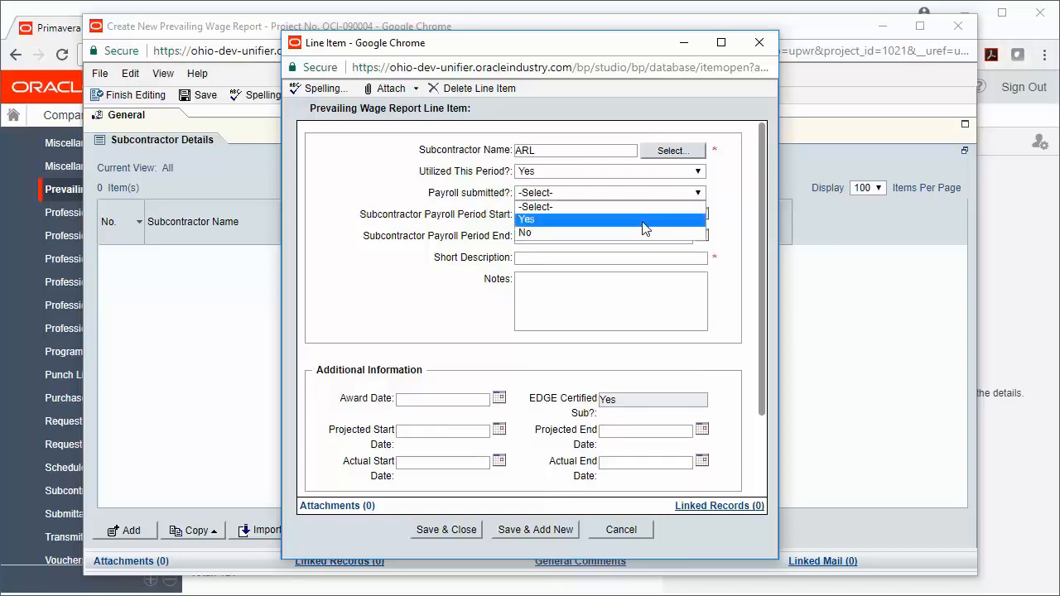
pyautogui.click(643, 219)
# Step: Set the line item's Subcontractor Payroll Period Start to July 1, 2017
pyautogui.click(701, 214)
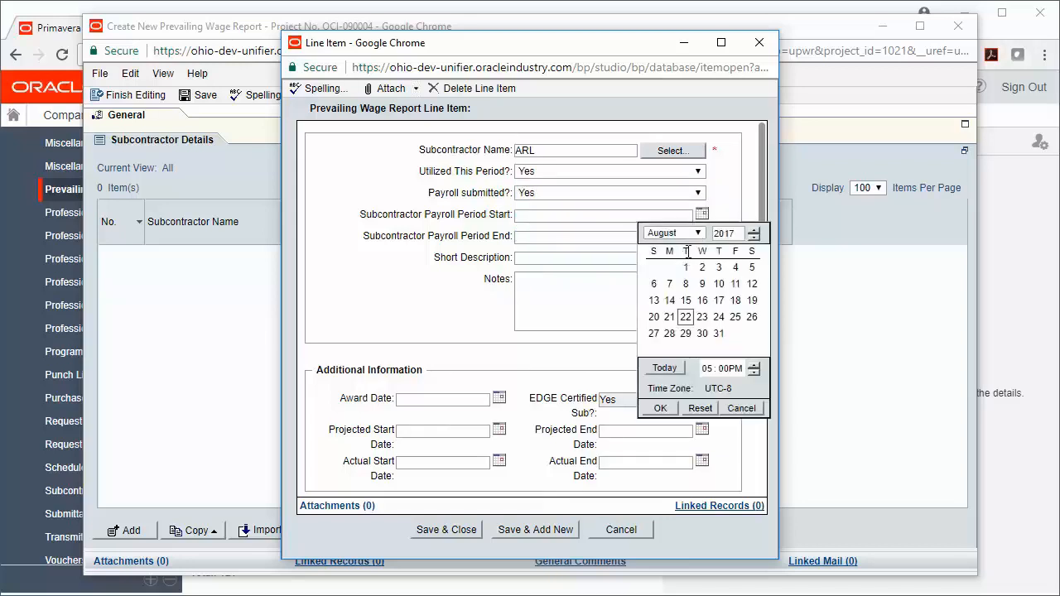
pyautogui.click(698, 232)
pyautogui.click(658, 315)
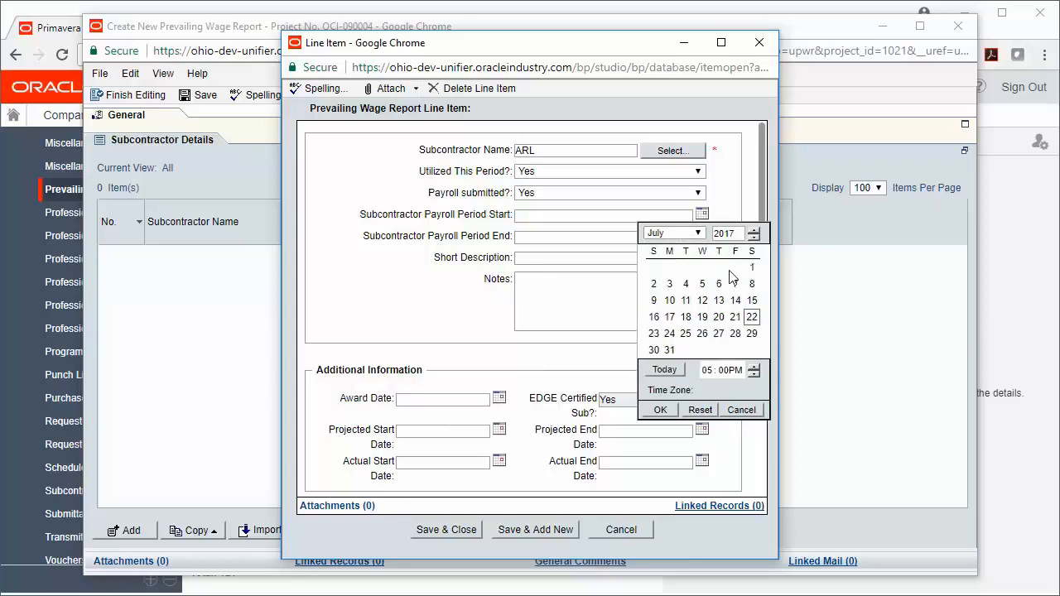
pyautogui.click(751, 266)
pyautogui.click(660, 410)
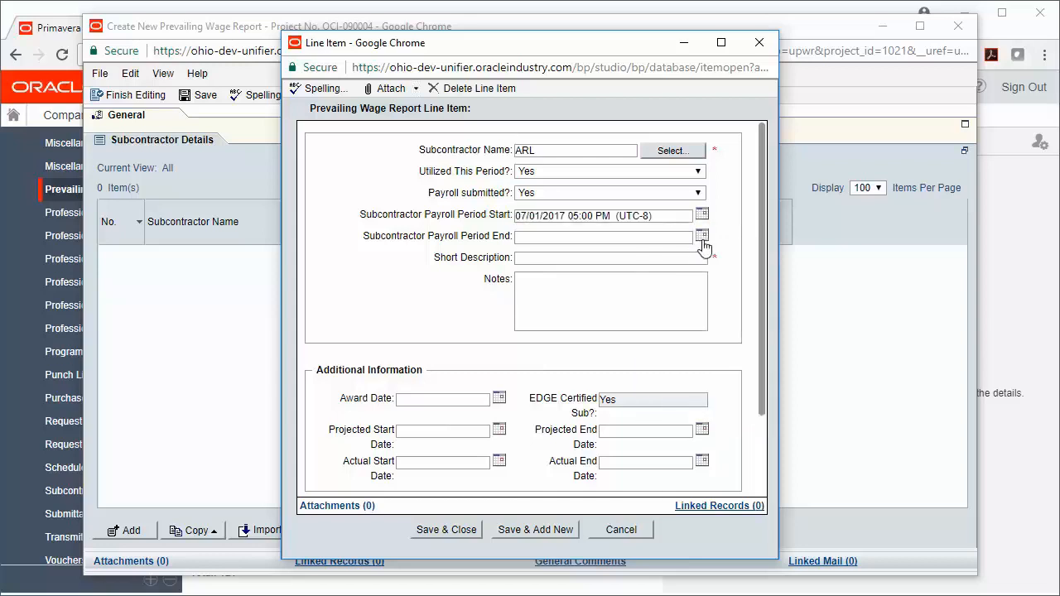
# Step: Set the ARL line item's Subcontractor Payroll Period End to July 13, 2017 and its Short Description to "ARL Prevailing Wage"
pyautogui.click(701, 235)
pyautogui.click(698, 252)
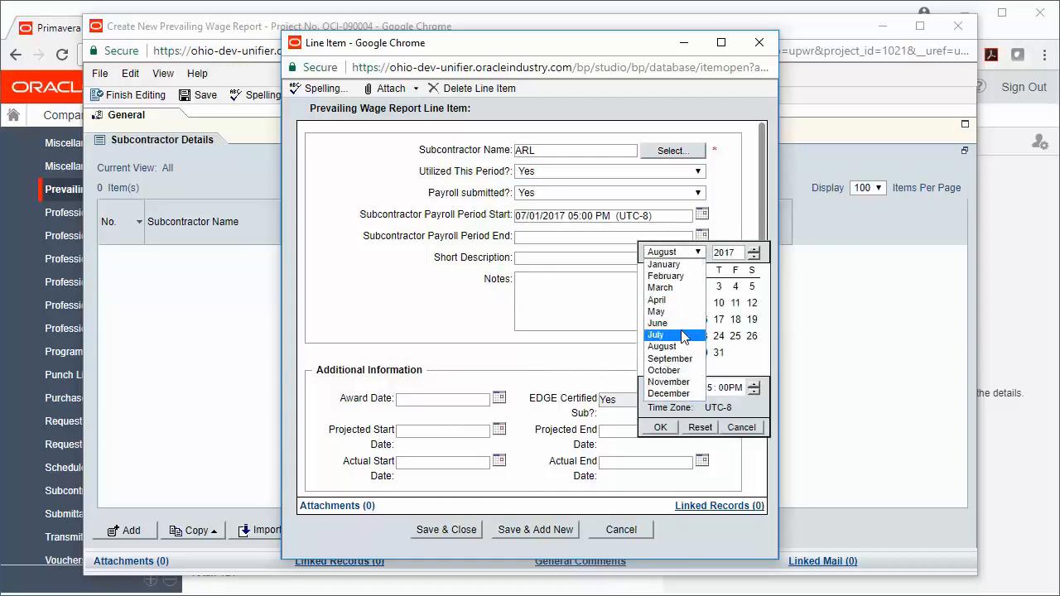
pyautogui.click(683, 333)
pyautogui.click(698, 252)
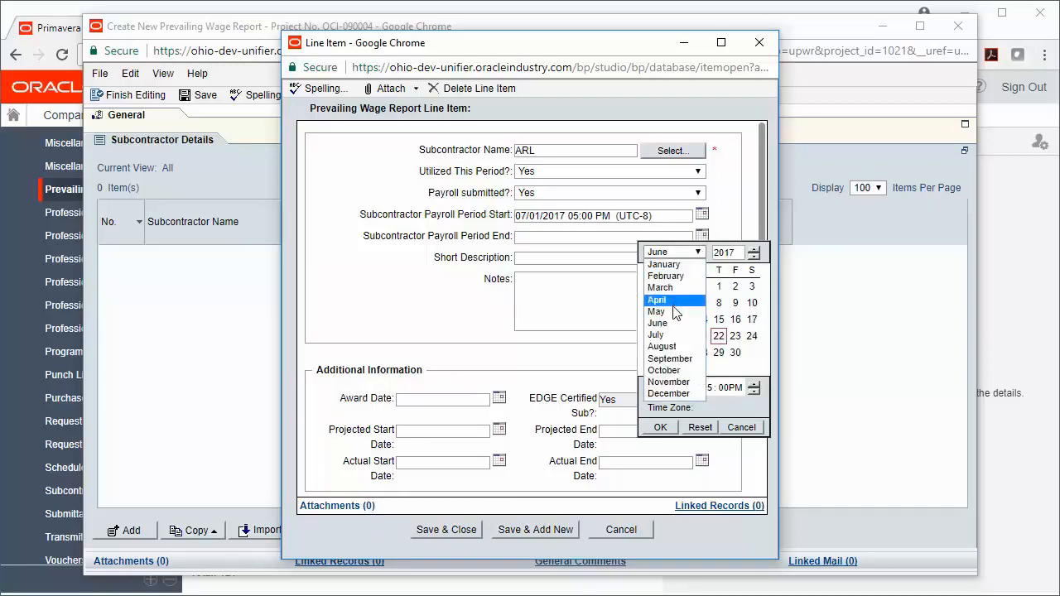
pyautogui.click(667, 335)
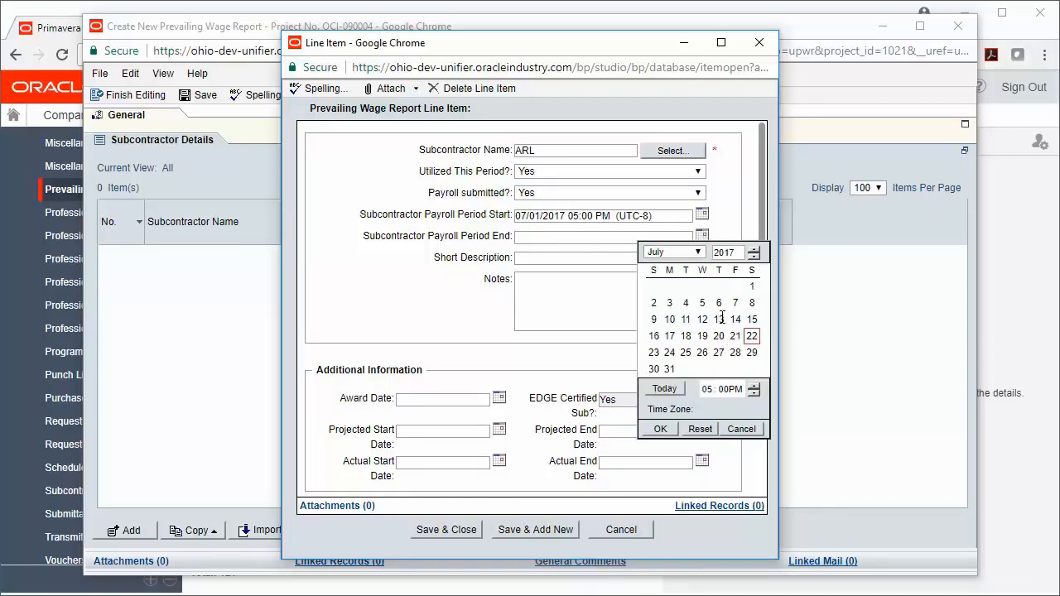
pyautogui.click(719, 319)
pyautogui.click(660, 429)
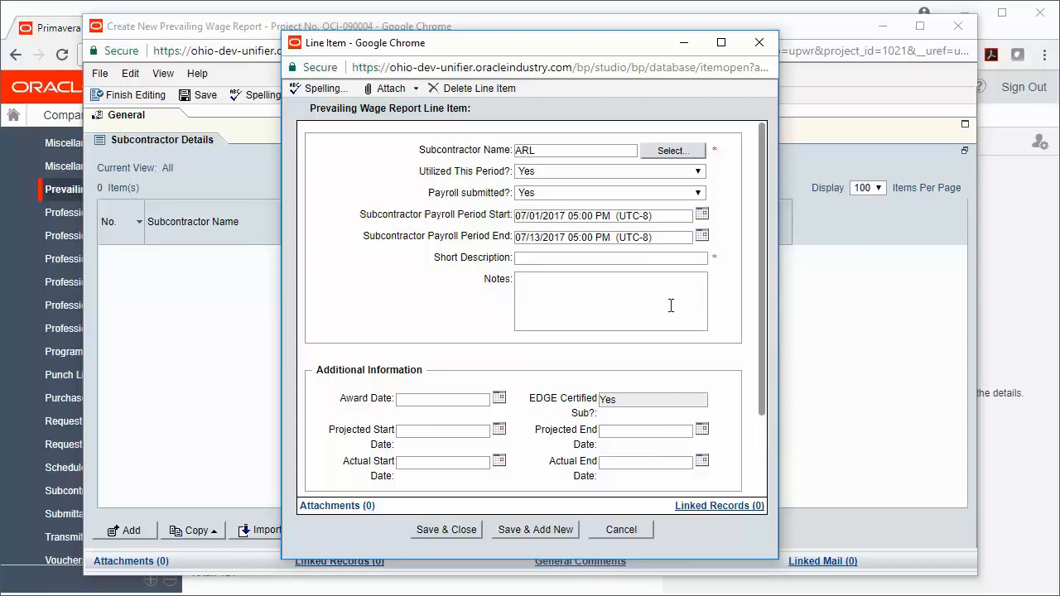
pyautogui.click(673, 258)
pyautogui.write('ARL Prevailing Wage')
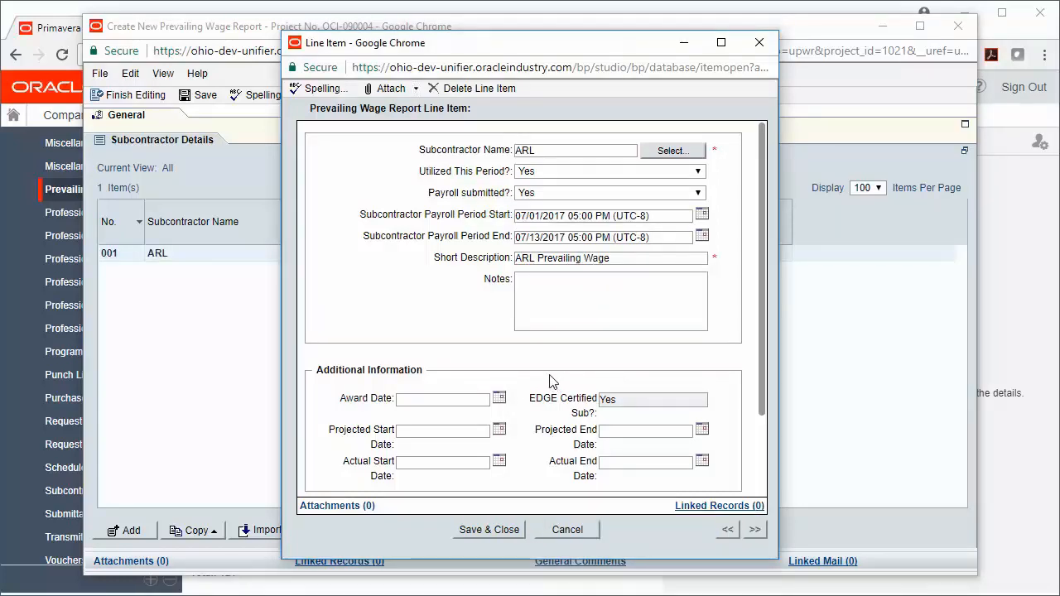
# Step: Attach password expiring.docx from the Unifier folder to the ARL line item, and save and close the line item
pyautogui.click(415, 91)
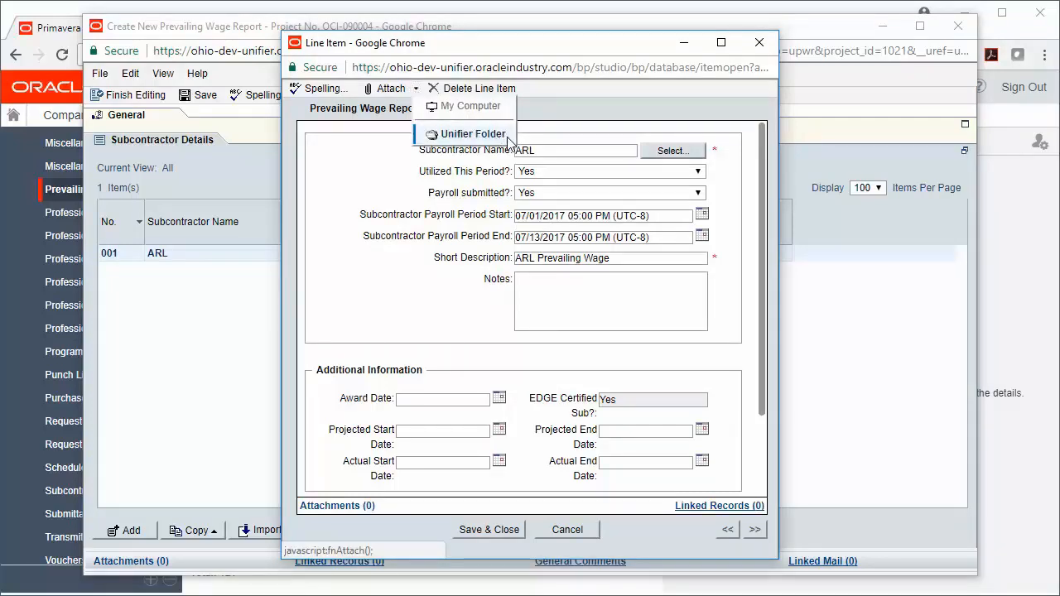
pyautogui.click(472, 134)
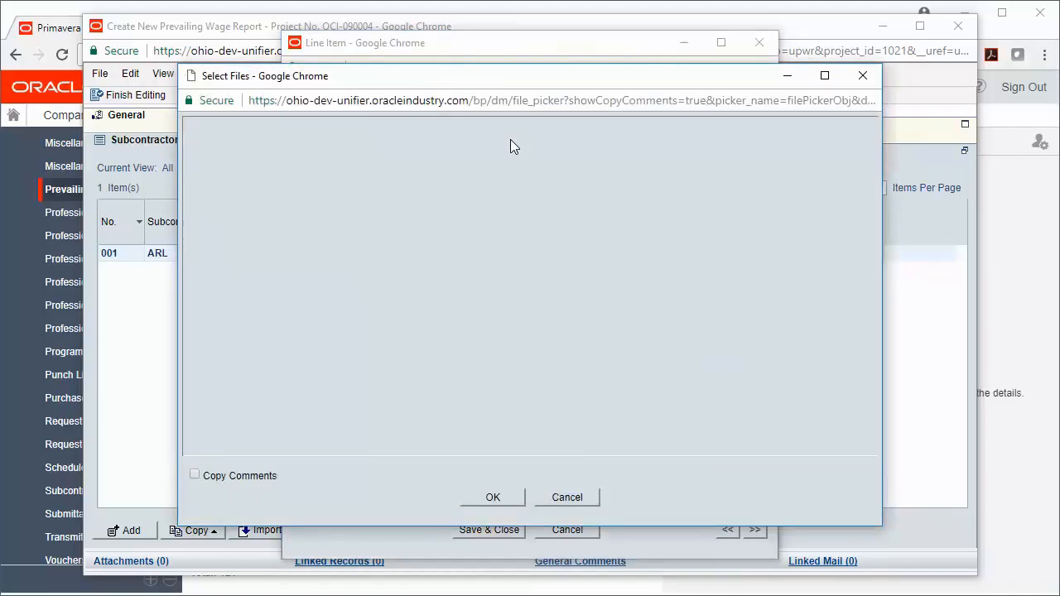
pyautogui.click(486, 344)
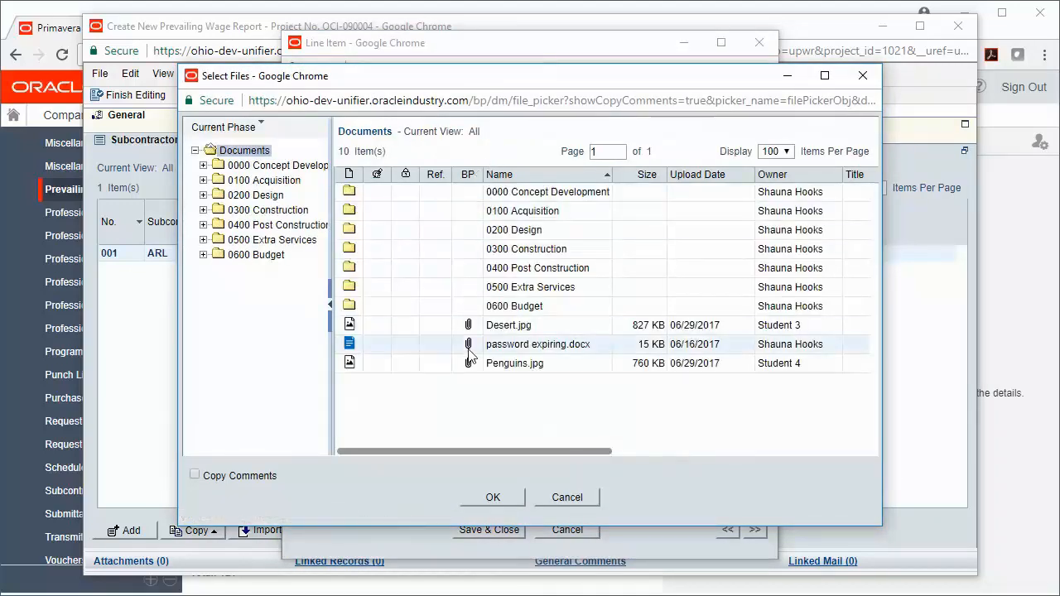
pyautogui.click(493, 499)
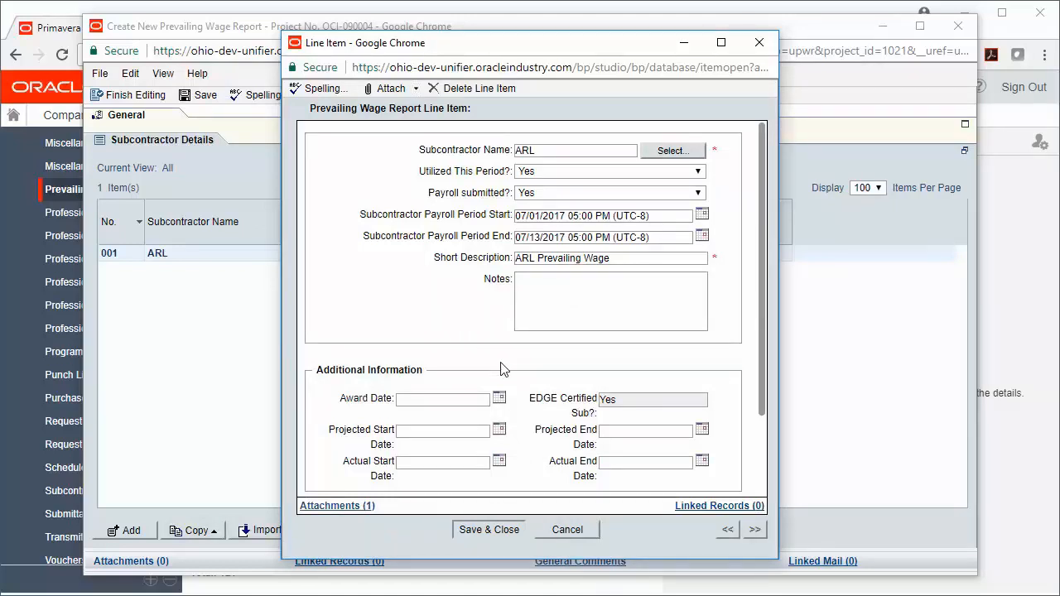
pyautogui.click(500, 535)
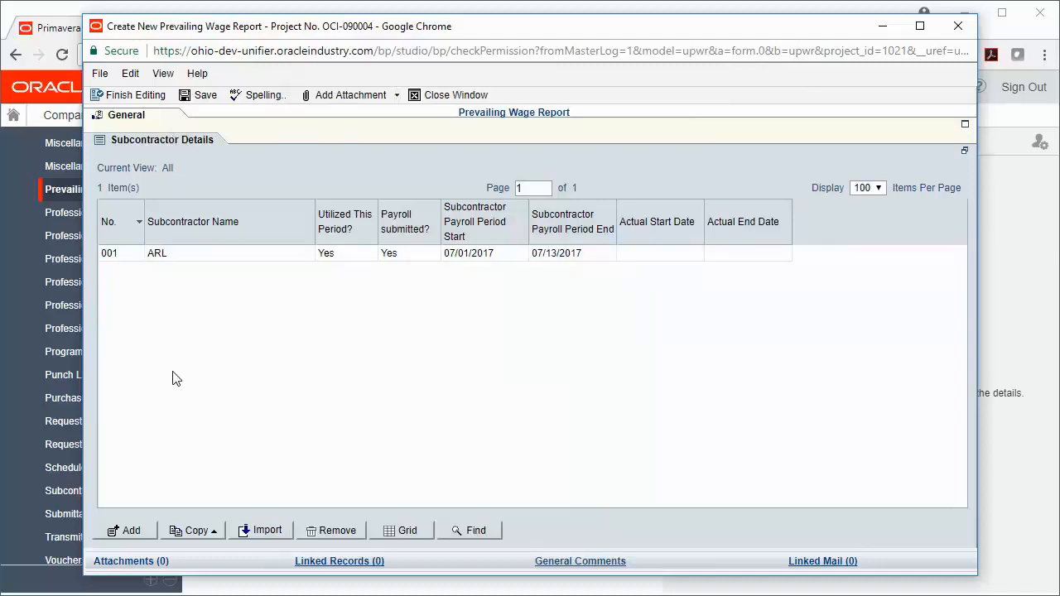
# Step: Set the Prevailing Wage Report's status to Complete and finish editing the record
pyautogui.click(165, 125)
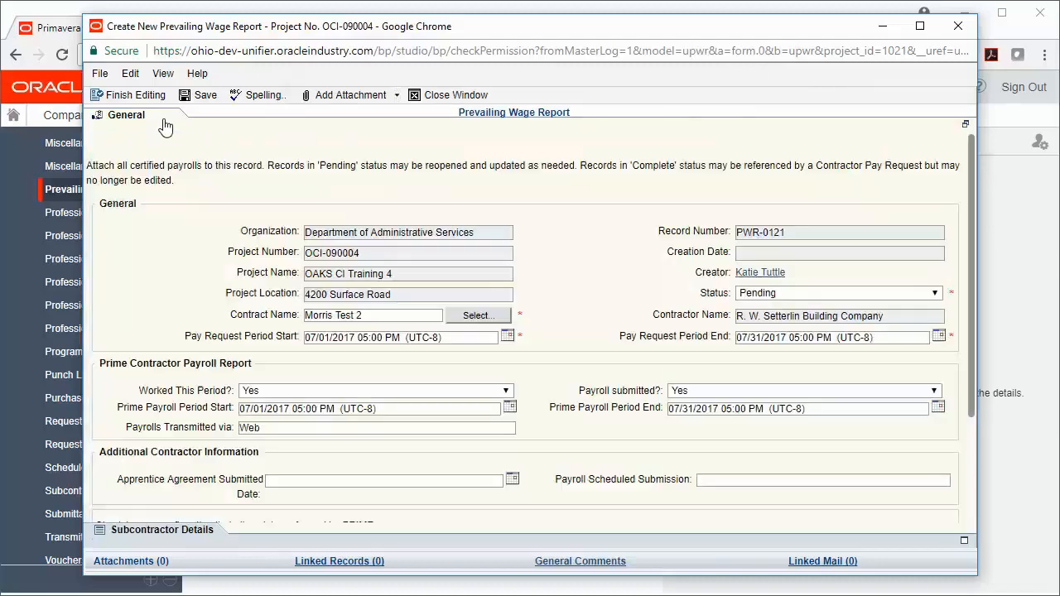
pyautogui.click(811, 294)
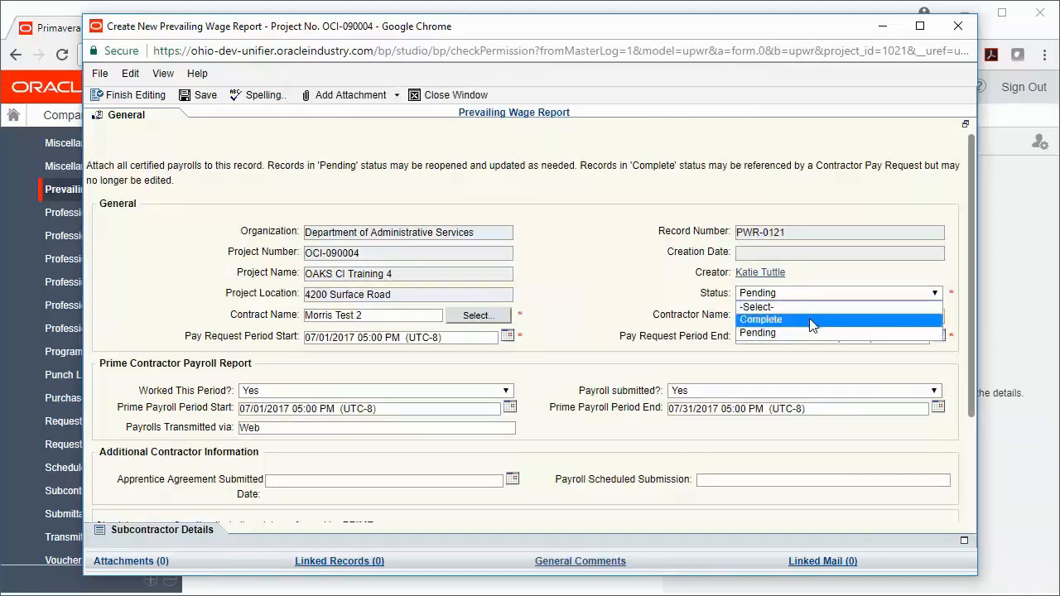
pyautogui.click(812, 321)
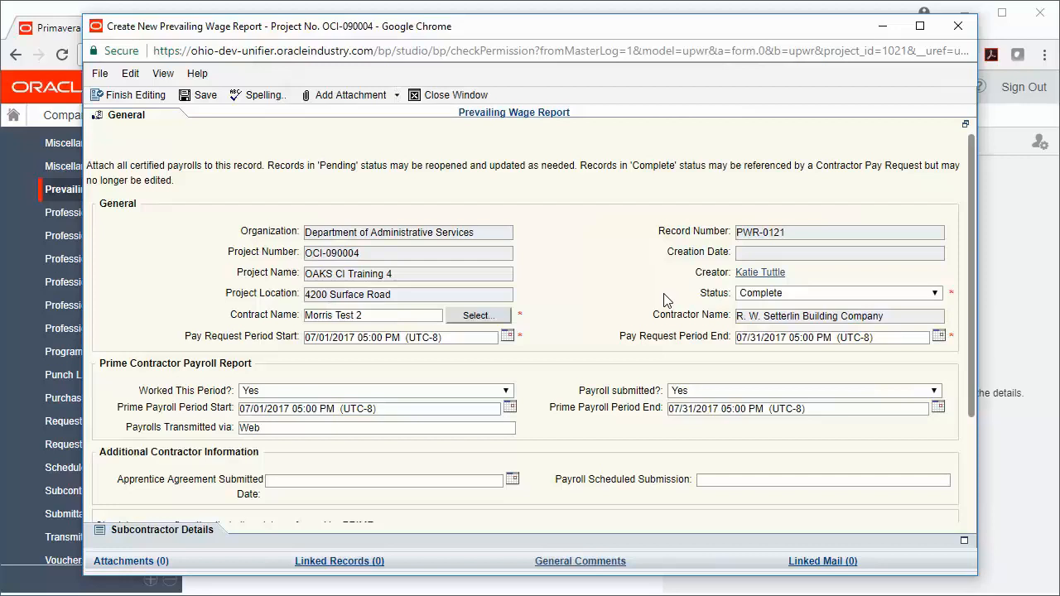
pyautogui.click(157, 101)
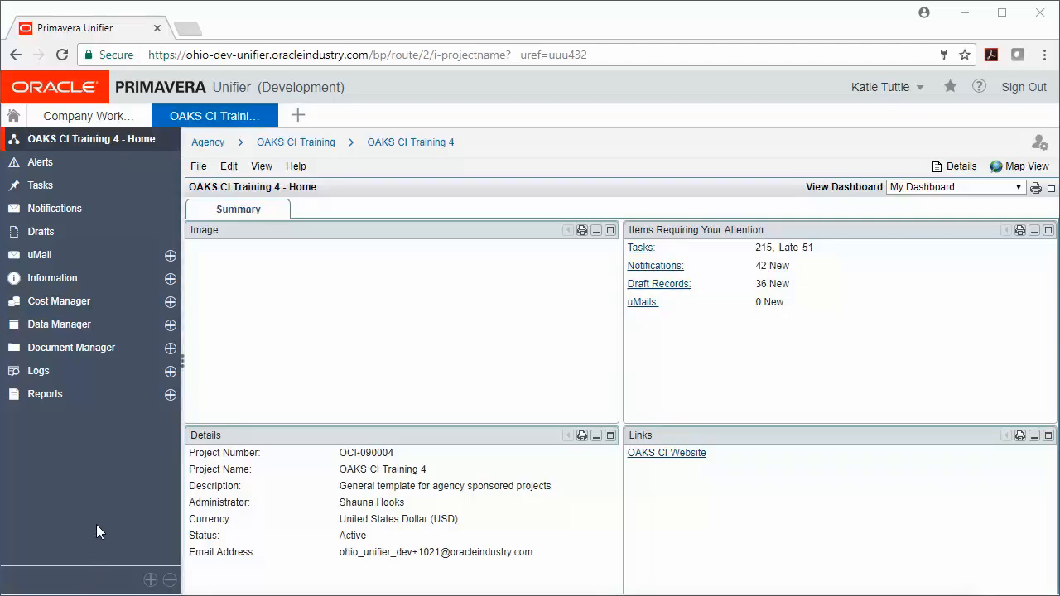
# Step: Create a new record in the Contractor Pay Request log and expand its General section
pyautogui.click(92, 373)
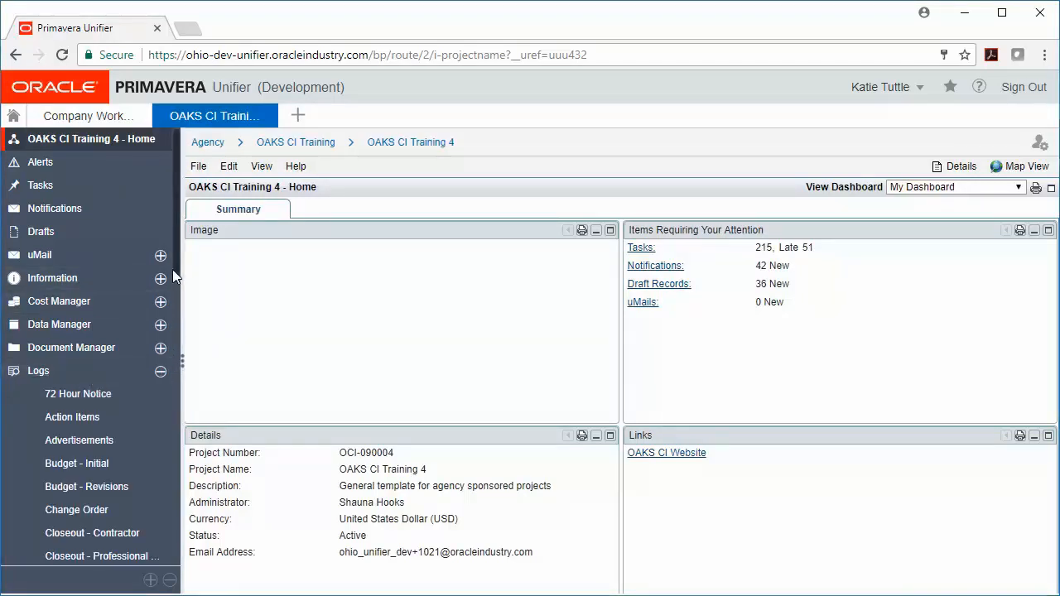
pyautogui.moveTo(172, 269); pyautogui.dragTo(171, 372)
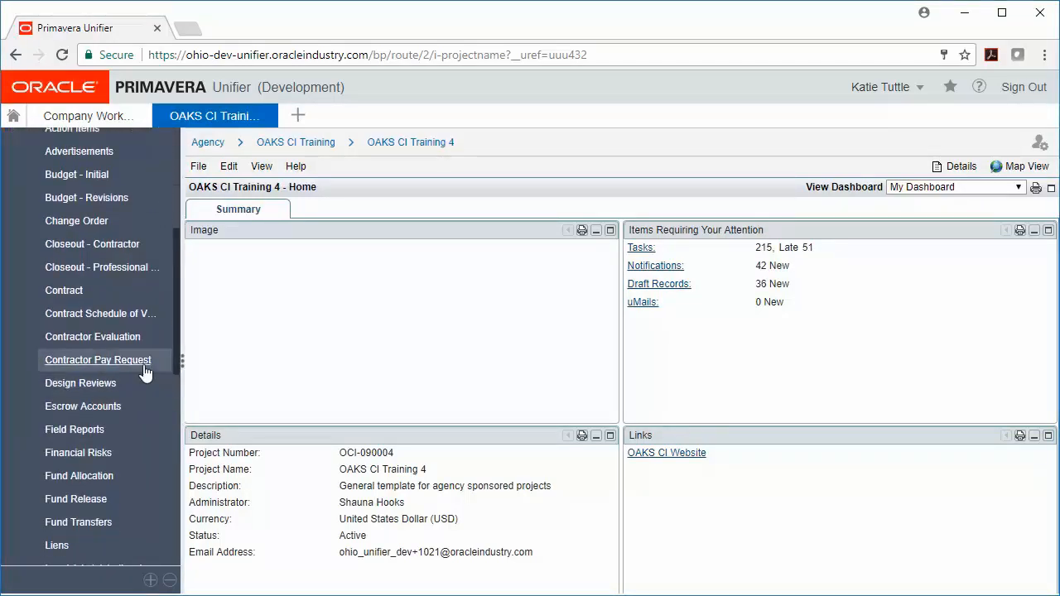
pyautogui.click(144, 361)
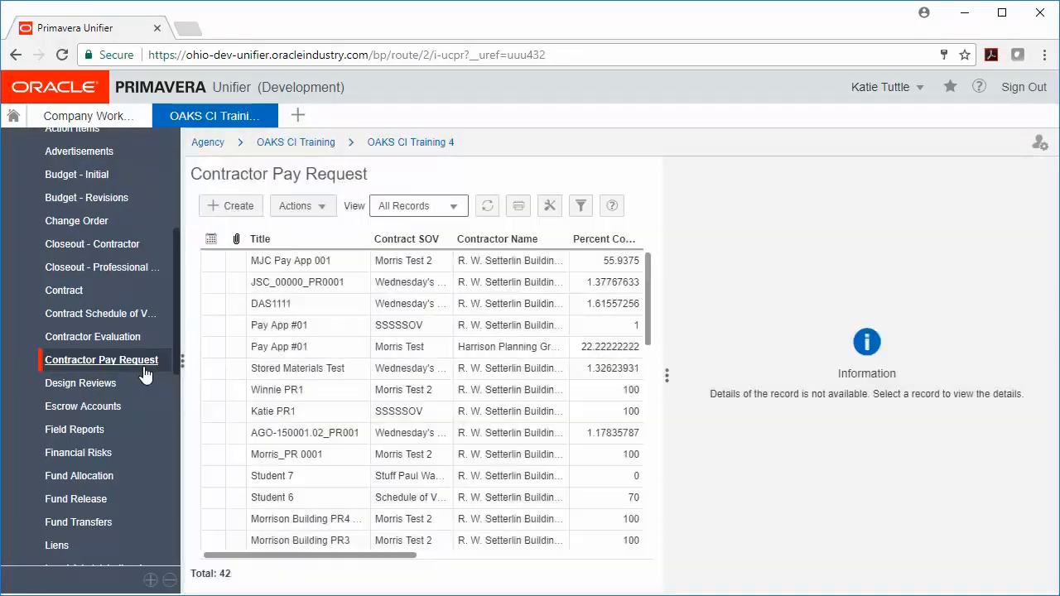
pyautogui.click(250, 209)
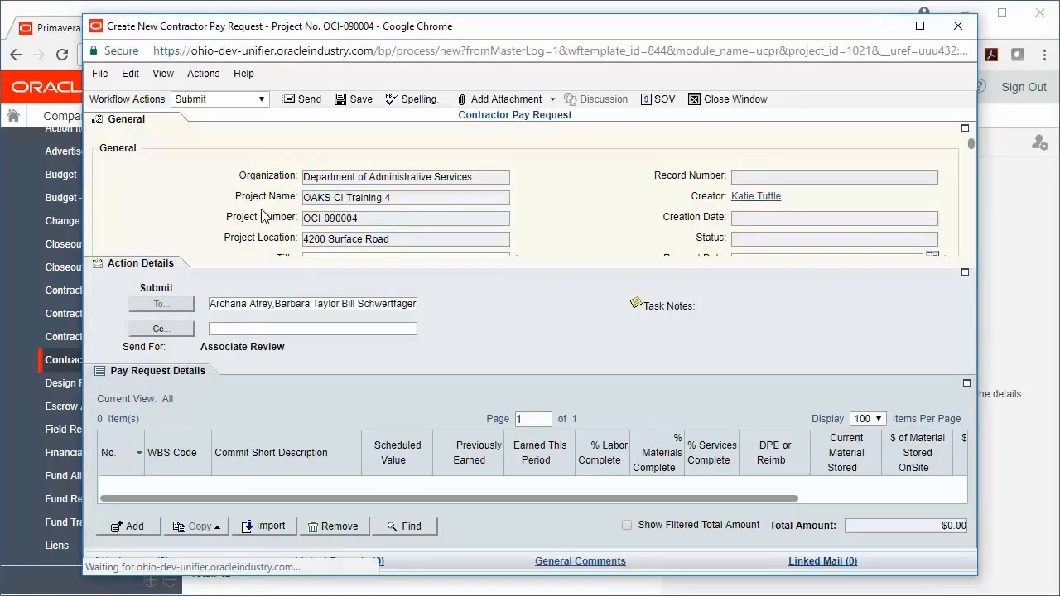
pyautogui.click(149, 126)
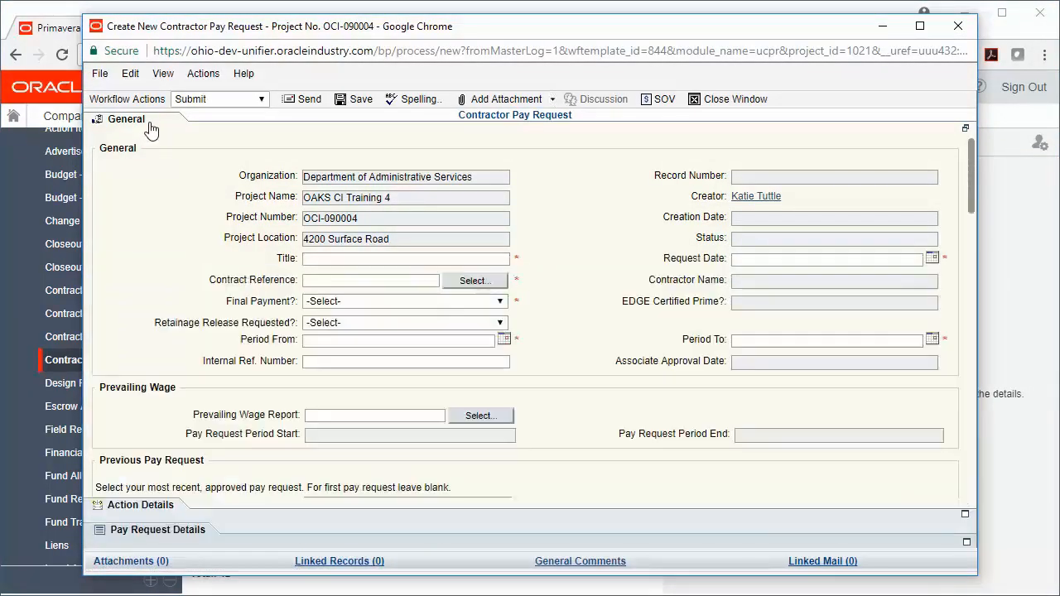
# Step: Title the pay request OCI-090004_PR001 and choose the R. W. Setterlin Building Company contract no. 10 (Morris Test 2) as its Contract Reference
pyautogui.click(330, 260)
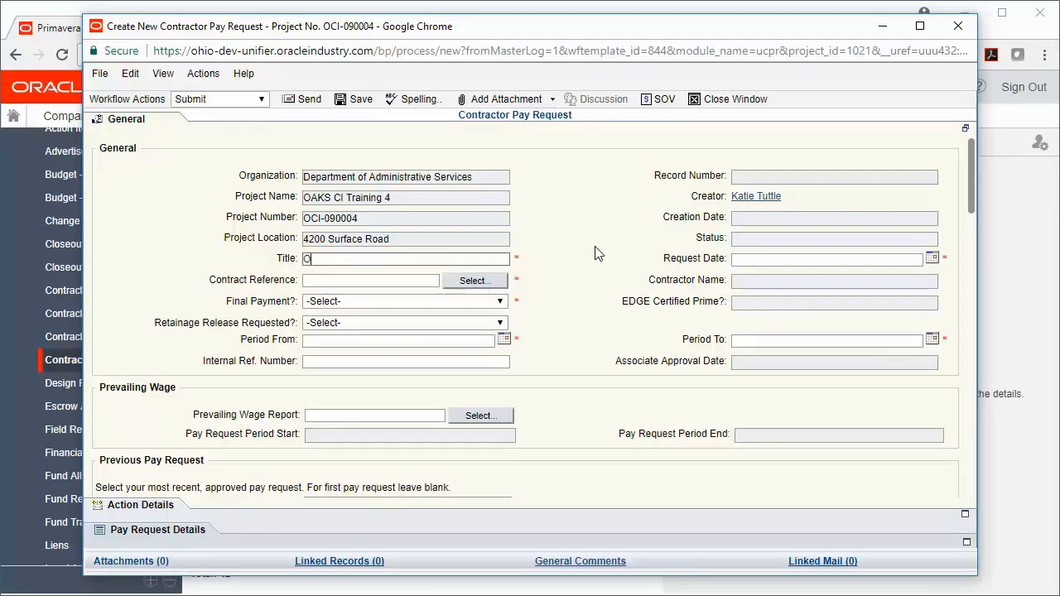
pyautogui.write('I-090004_PR001')
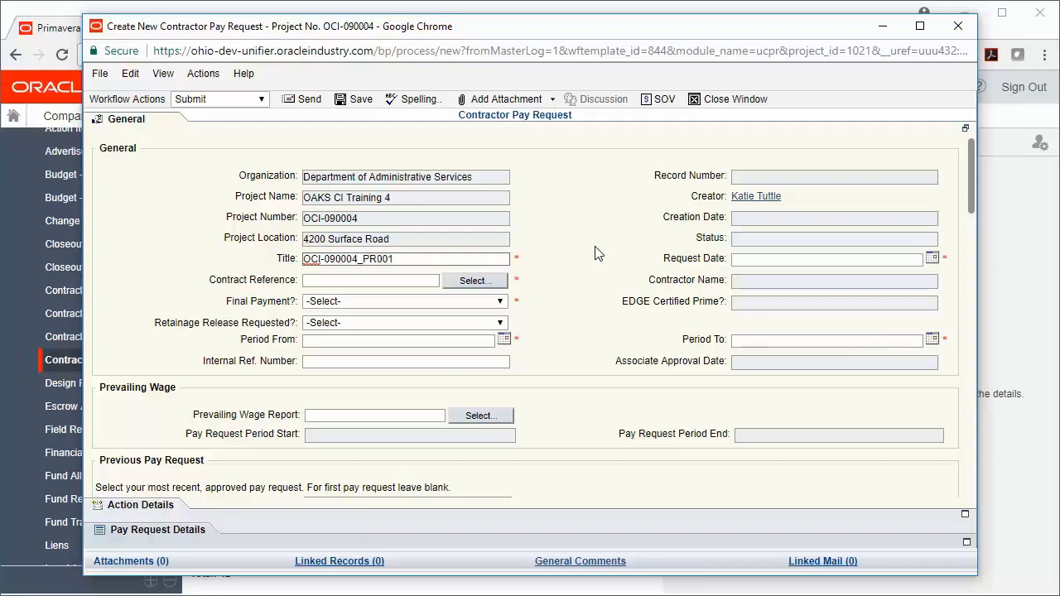
pyautogui.click(488, 280)
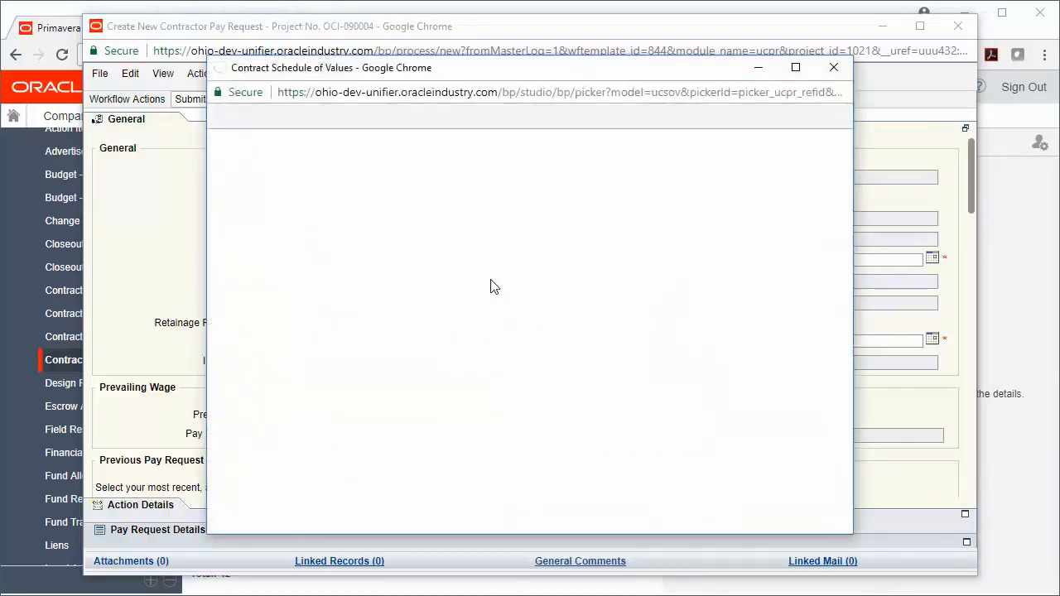
pyautogui.click(285, 223)
pyautogui.click(235, 137)
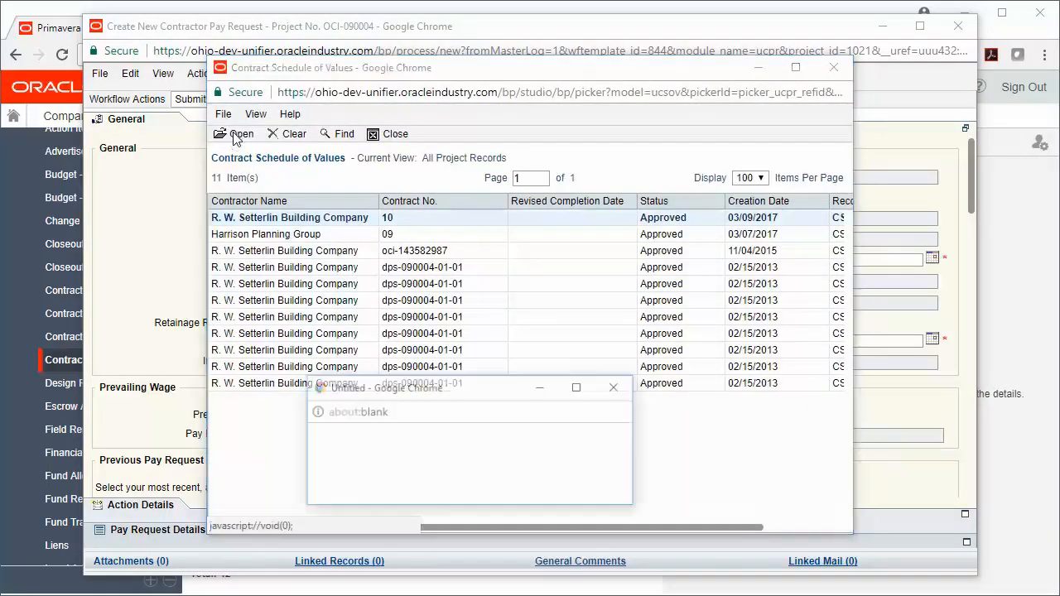
# Step: Set both Final Payment and Retainage Release Requested to No for the pay request
pyautogui.click(500, 302)
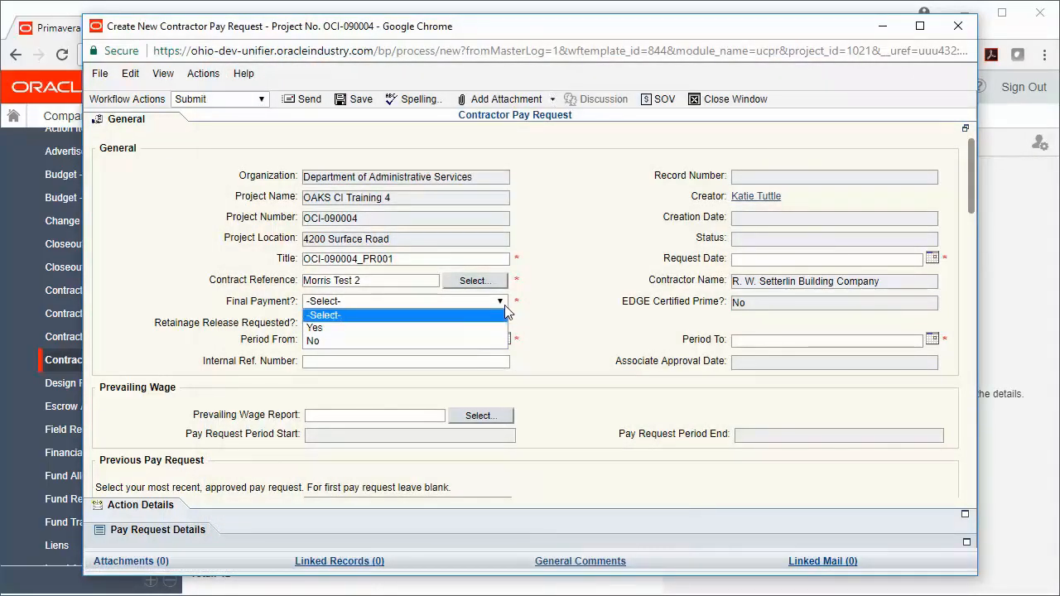
pyautogui.click(397, 343)
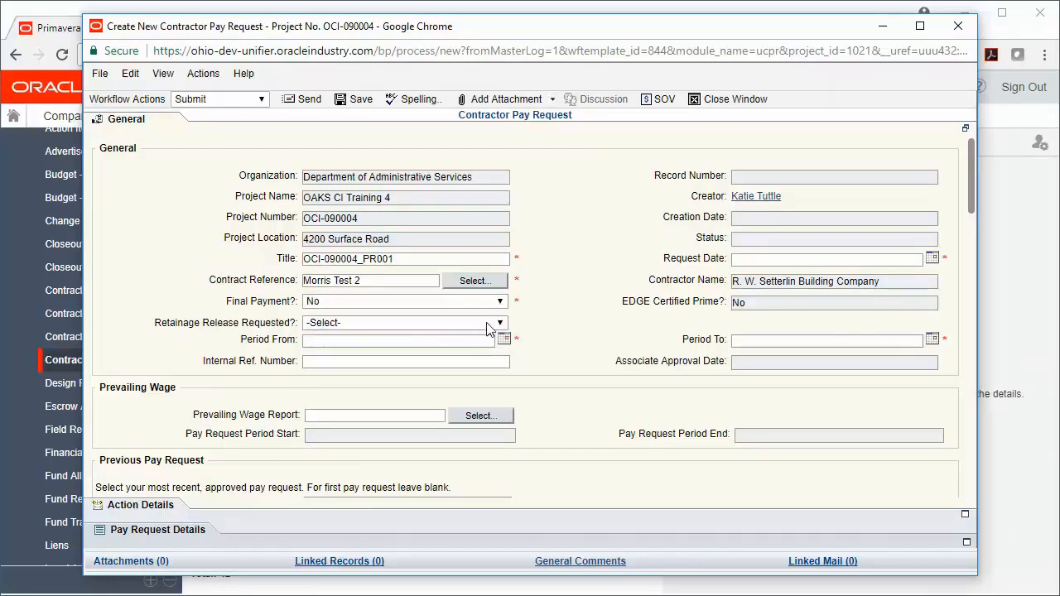
pyautogui.click(488, 329)
pyautogui.click(393, 357)
# Step: Set the pay request's Period From date to July 1, 2017
pyautogui.click(502, 339)
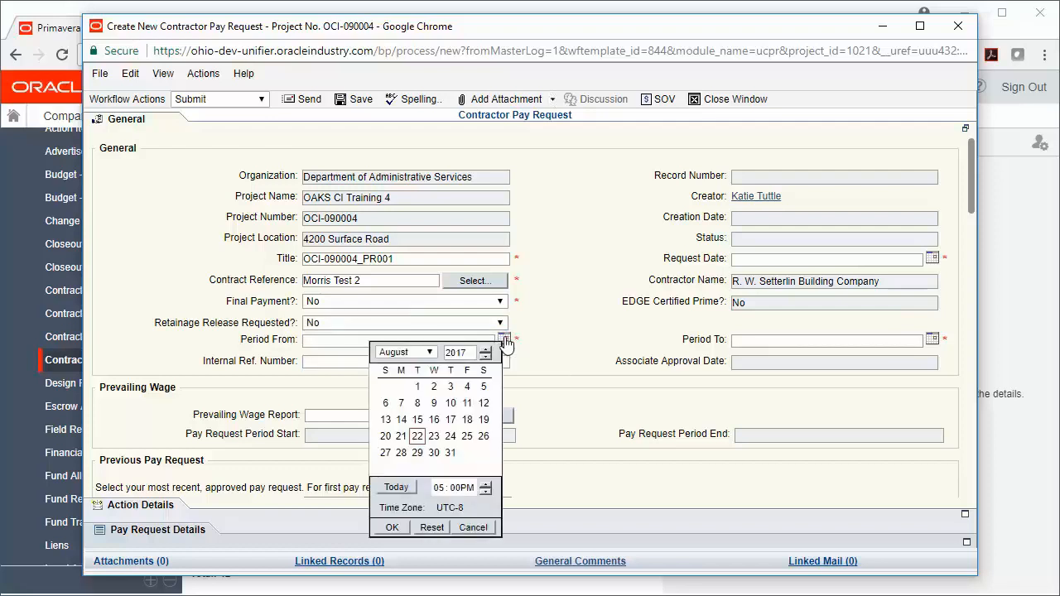
pyautogui.click(429, 352)
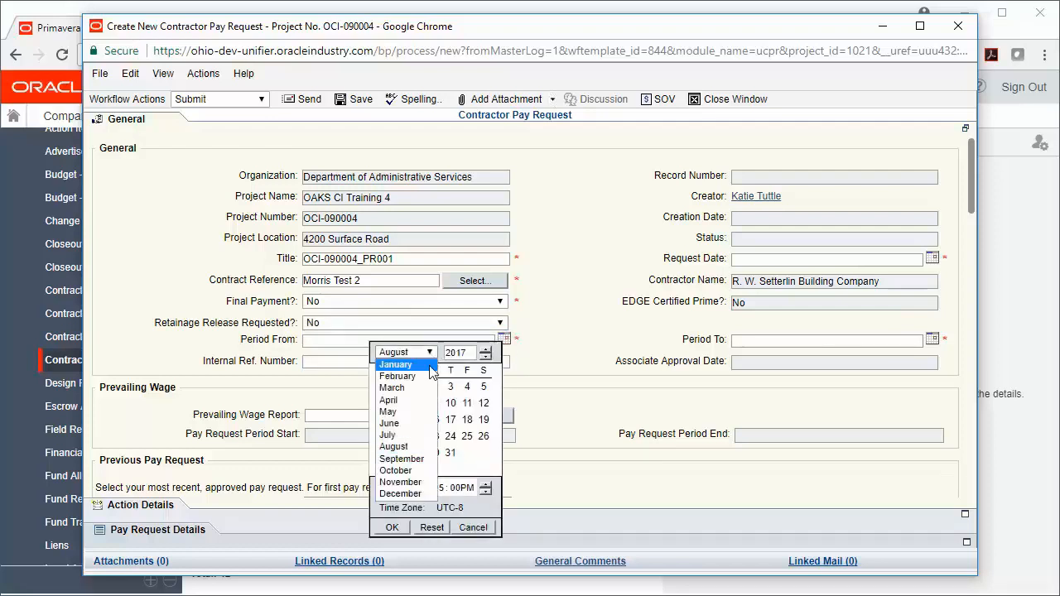
pyautogui.click(395, 435)
pyautogui.click(483, 386)
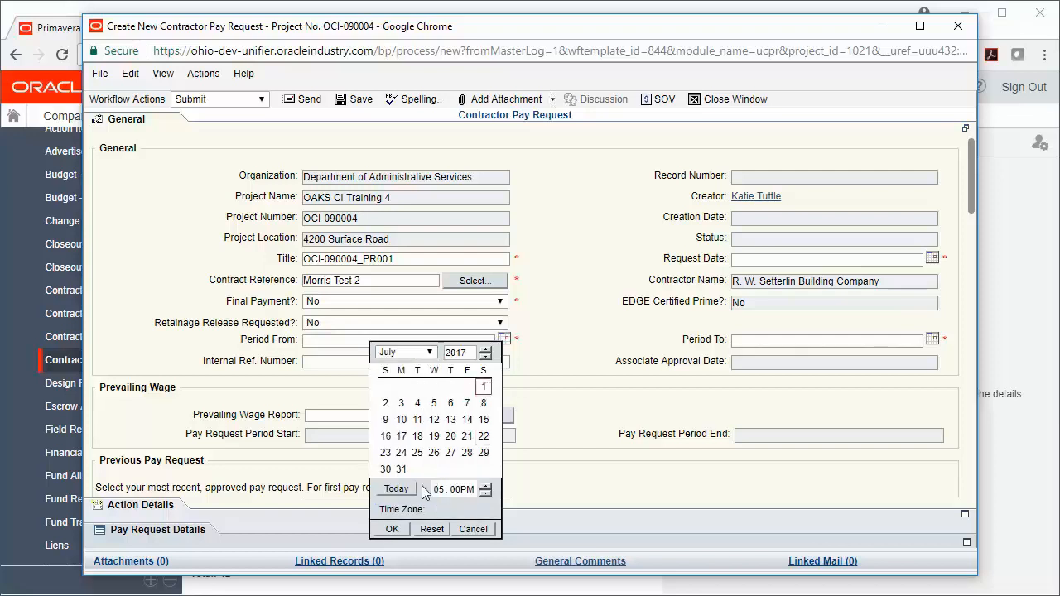
pyautogui.click(392, 529)
# Step: Set the pay request's Period To date to July 31, 2017 and its Request Date to August 22, 2017
pyautogui.click(927, 339)
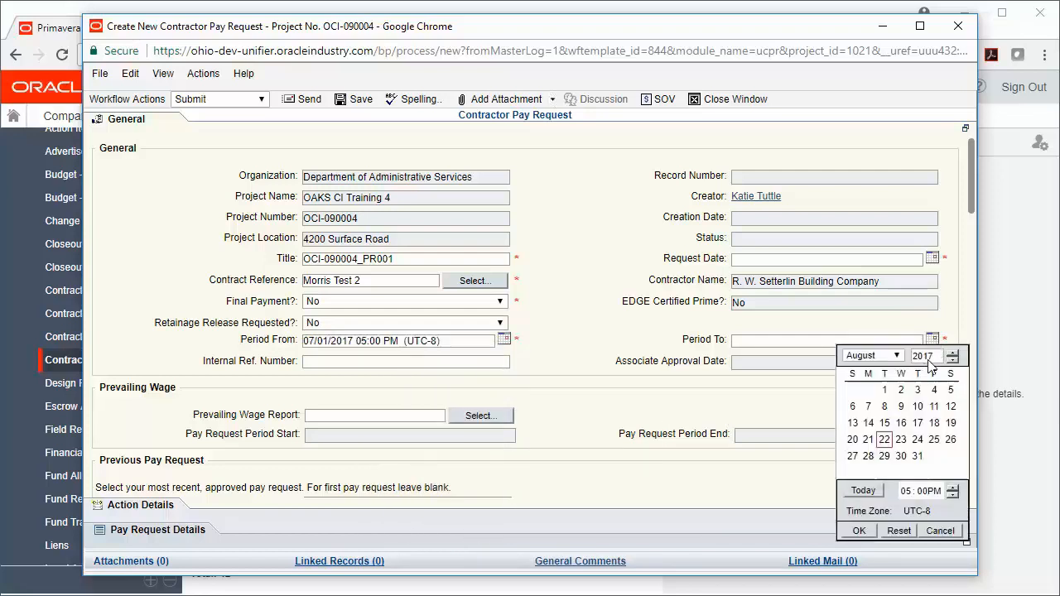
pyautogui.click(874, 355)
pyautogui.click(856, 439)
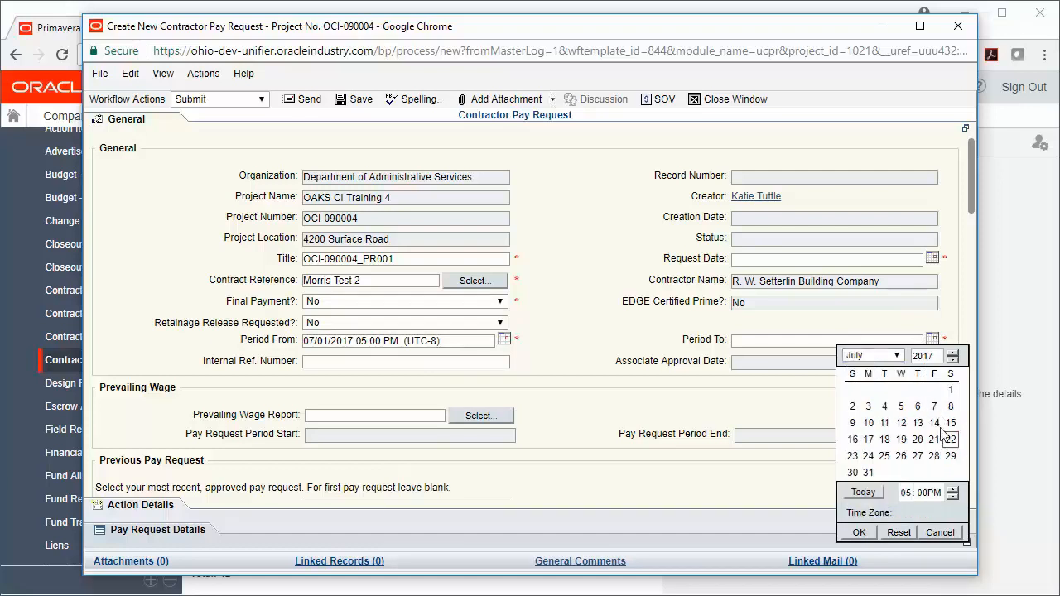
pyautogui.click(868, 472)
pyautogui.click(859, 532)
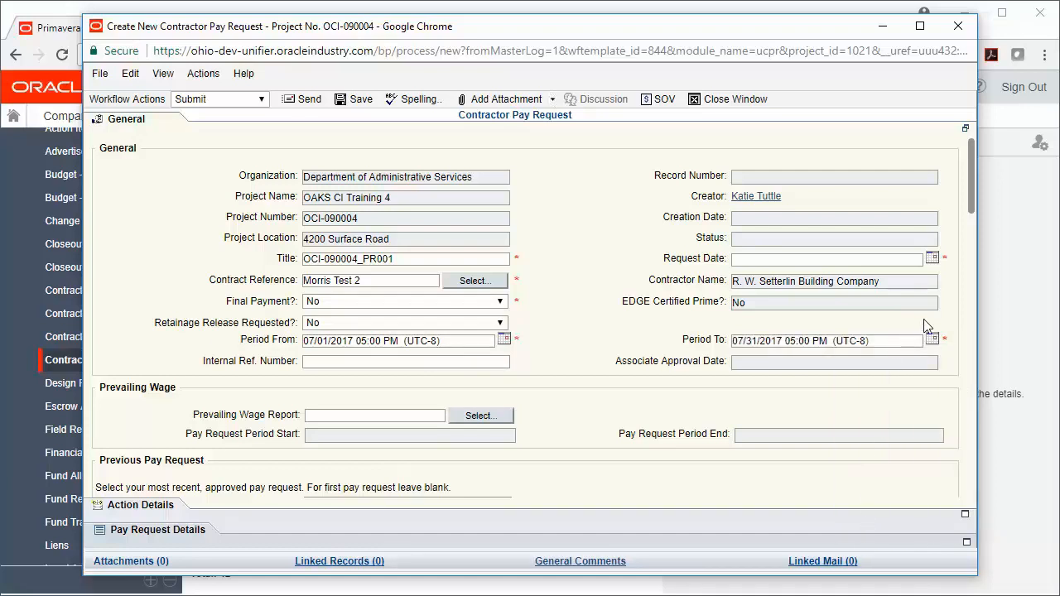
pyautogui.click(931, 259)
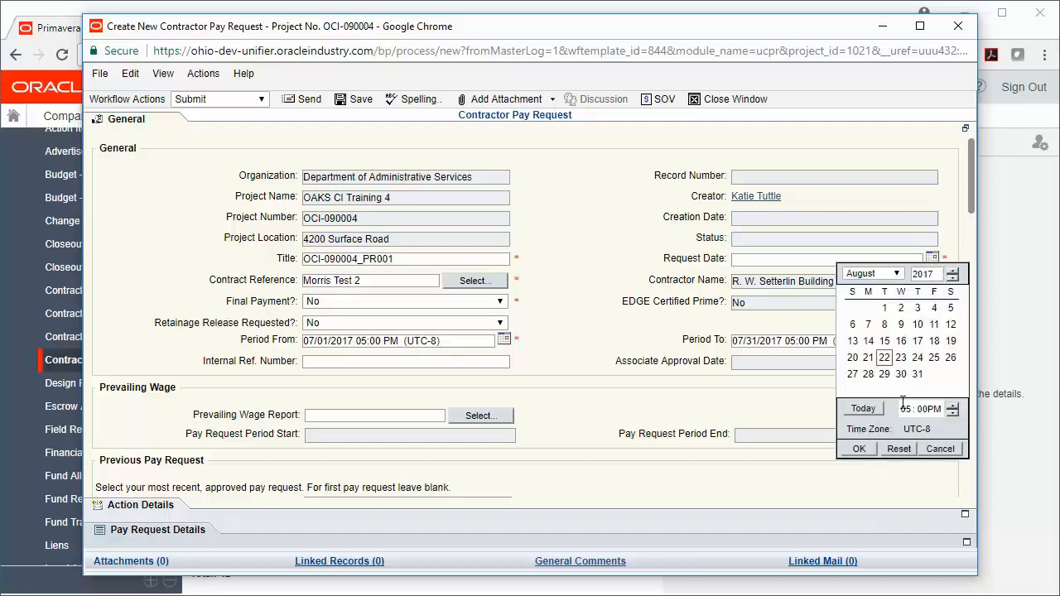
pyautogui.click(858, 448)
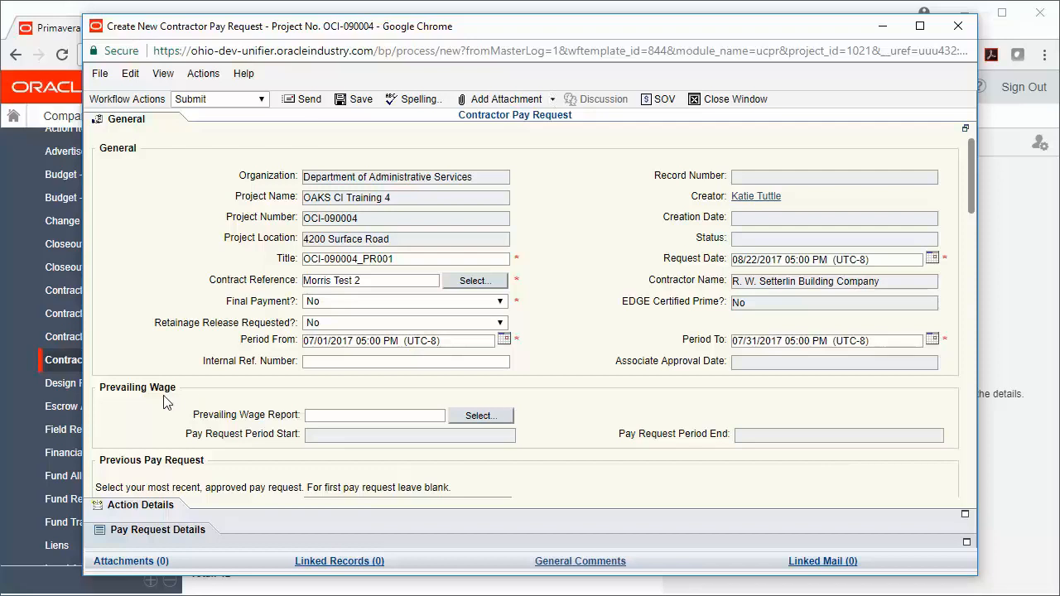
# Step: Choose the completed R. W. Setterlin Morris Test 2 report for July 1 to July 31, 2017 as the pay request's Prevailing Wage Report
pyautogui.click(481, 416)
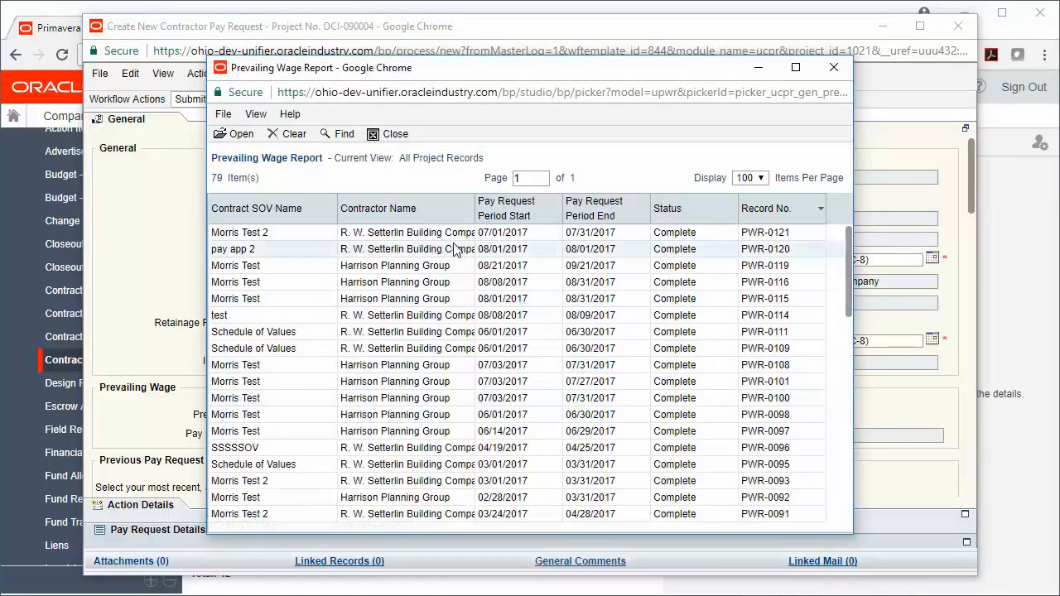
pyautogui.click(454, 236)
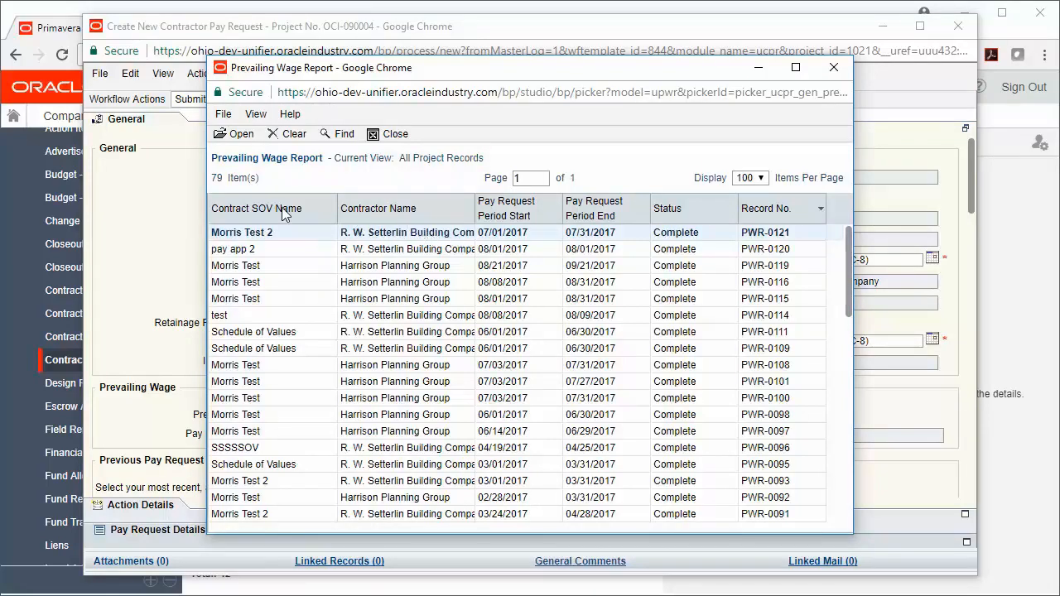
pyautogui.click(241, 134)
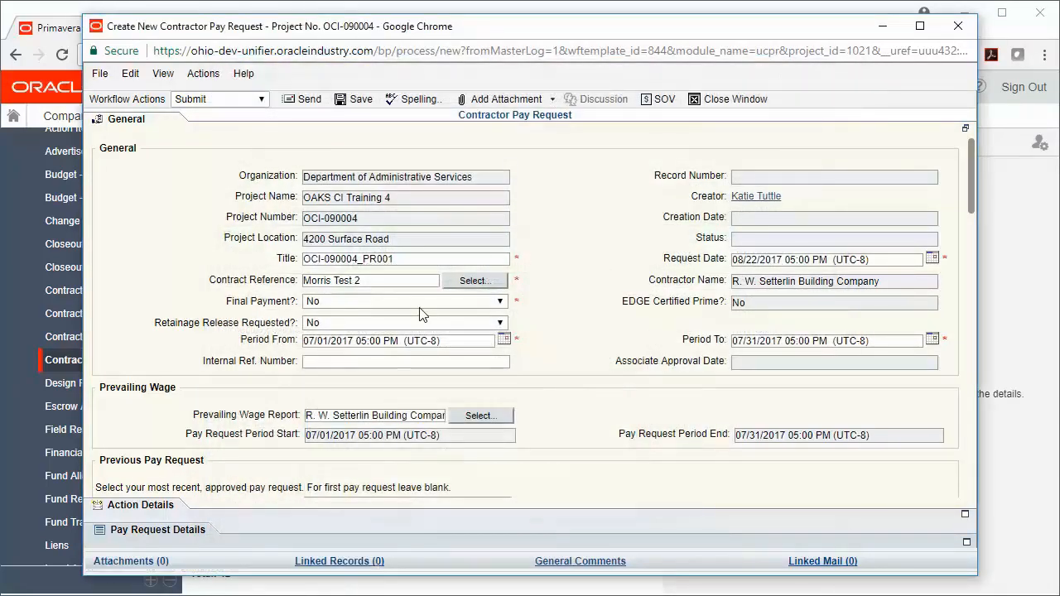
# Step: Set Initial Pay Request to No and choose Pay App #01 as the Previous Pay Request
pyautogui.moveTo(970, 180); pyautogui.dragTo(947, 250)
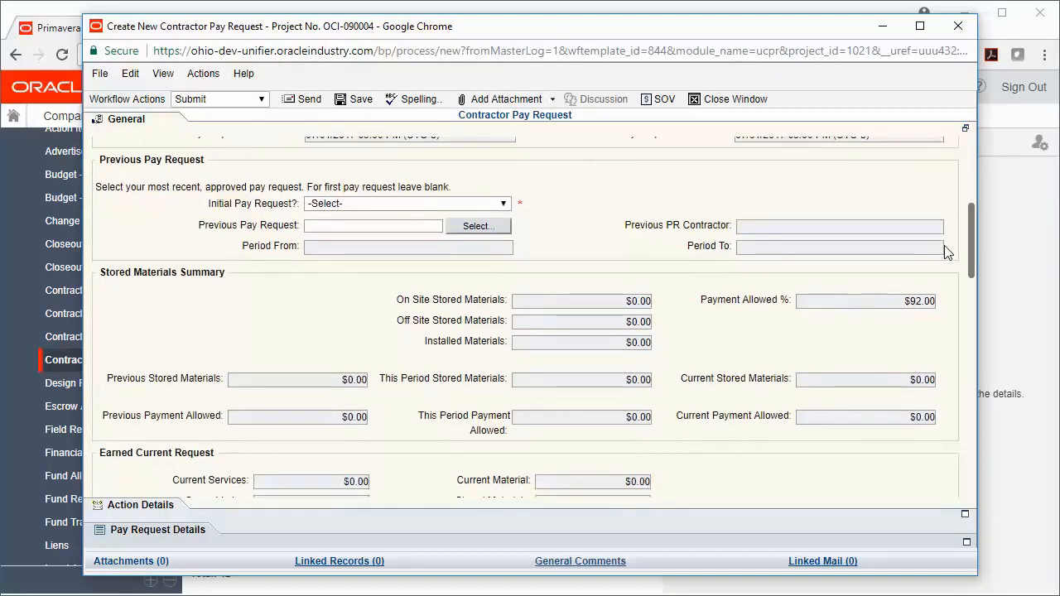
pyautogui.click(503, 204)
pyautogui.click(425, 232)
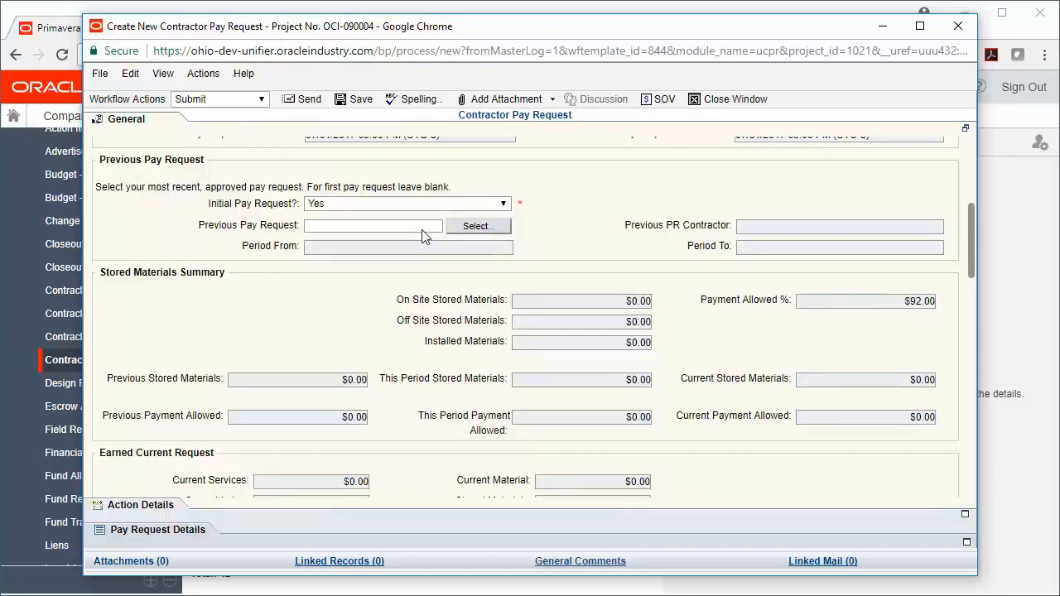
pyautogui.click(502, 204)
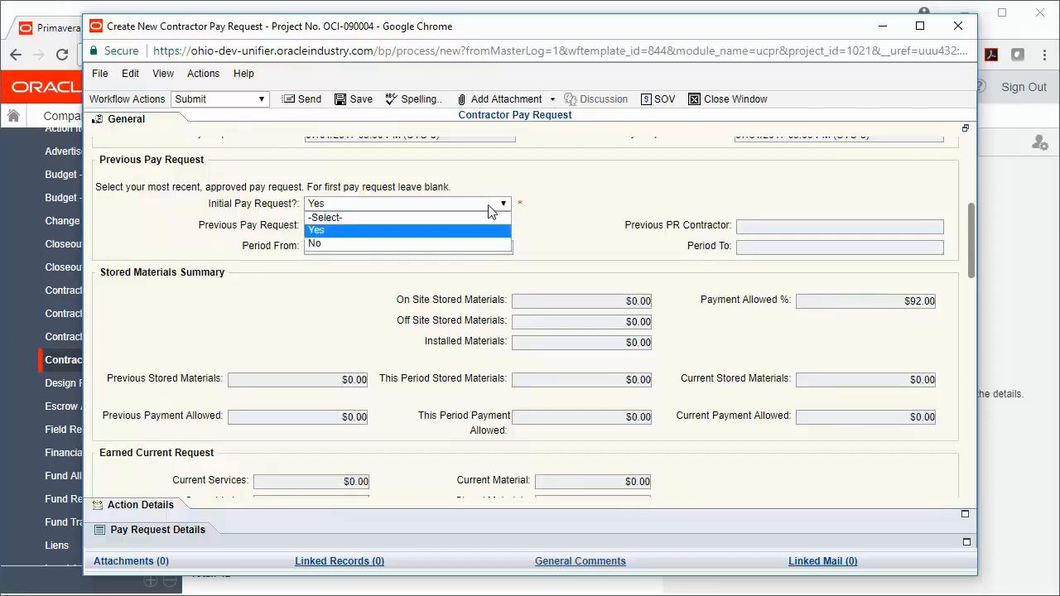
pyautogui.click(337, 244)
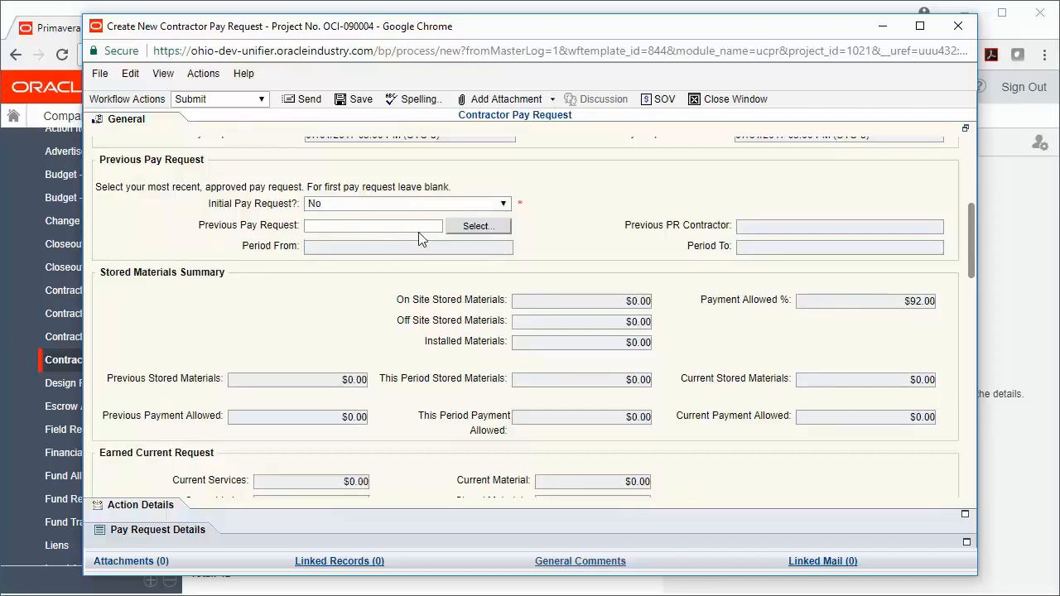
pyautogui.click(478, 226)
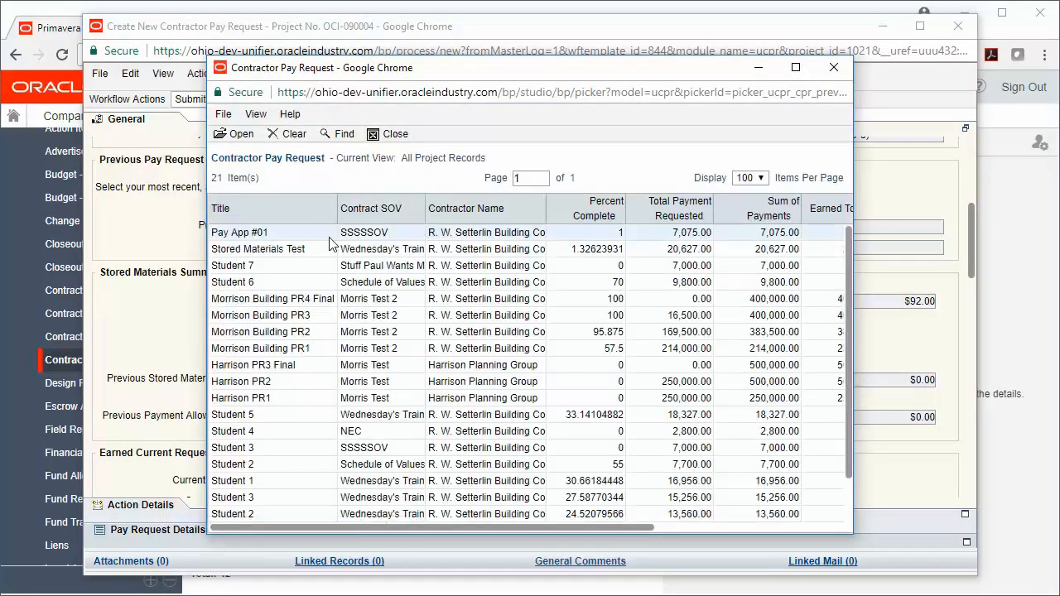
pyautogui.click(236, 134)
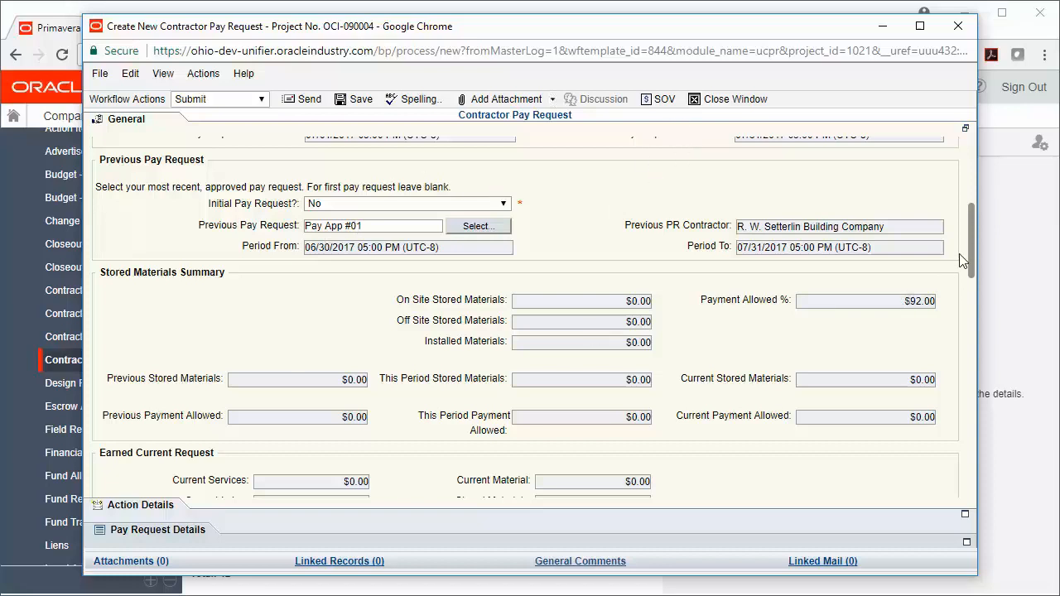
# Step: Examine the contract's Schedule of Values, including its scheduled values, remaining balances, percent complete columns and export options
pyautogui.moveTo(972, 253); pyautogui.dragTo(975, 164)
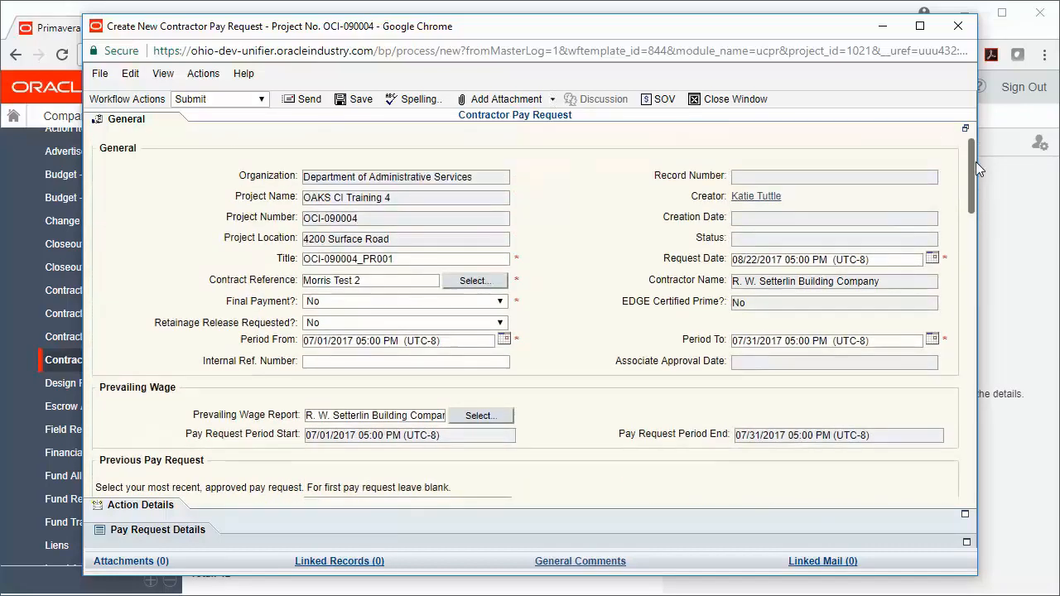
pyautogui.click(184, 535)
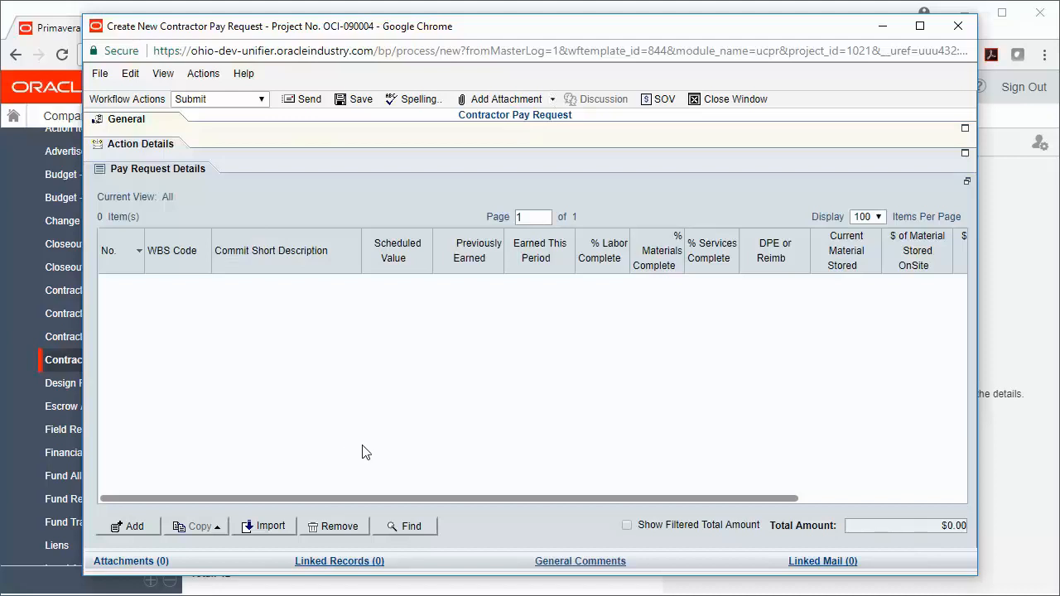
pyautogui.click(666, 100)
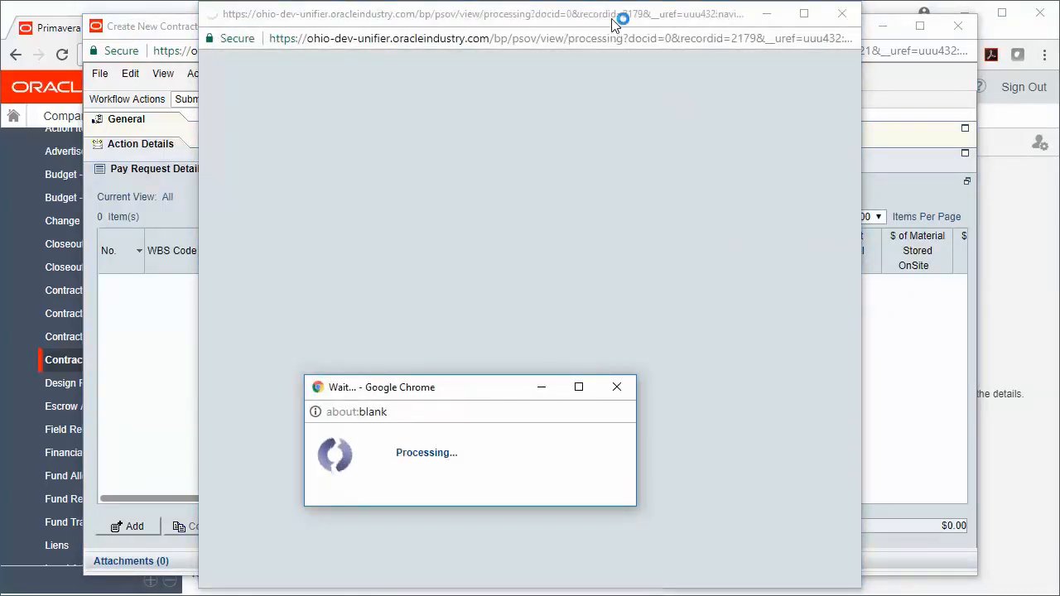
pyautogui.moveTo(613, 23); pyautogui.dragTo(425, 24)
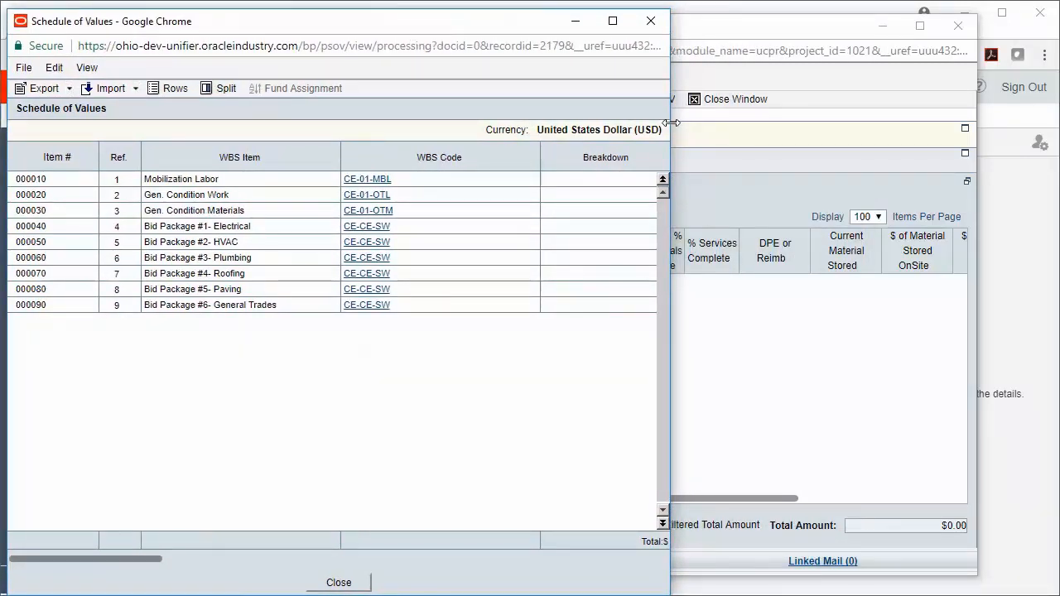
pyautogui.moveTo(665, 126); pyautogui.dragTo(1033, 136)
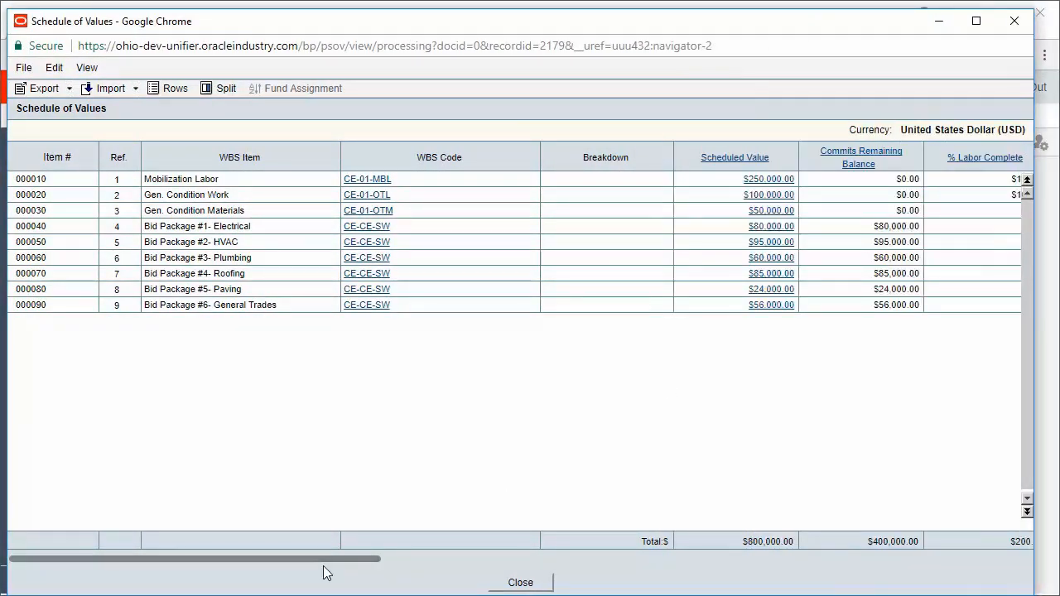
pyautogui.moveTo(324, 559); pyautogui.dragTo(380, 559)
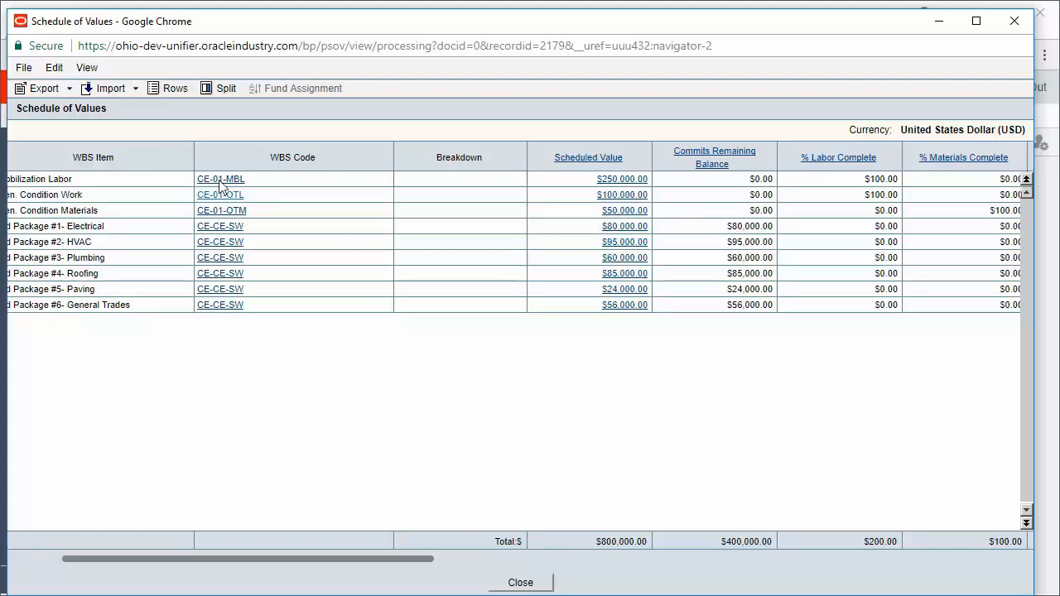
pyautogui.click(69, 87)
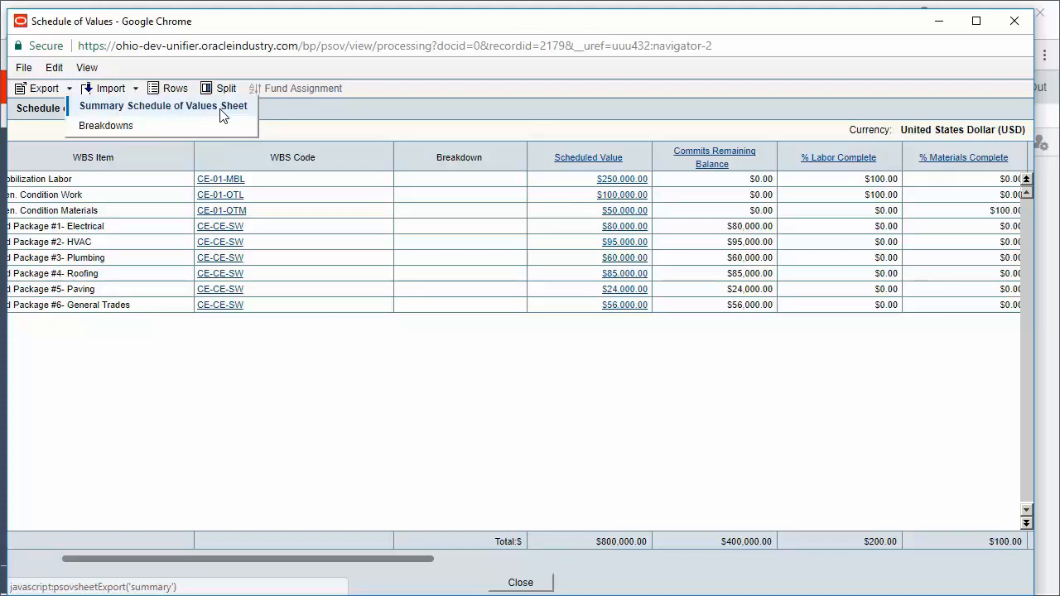
pyautogui.click(518, 583)
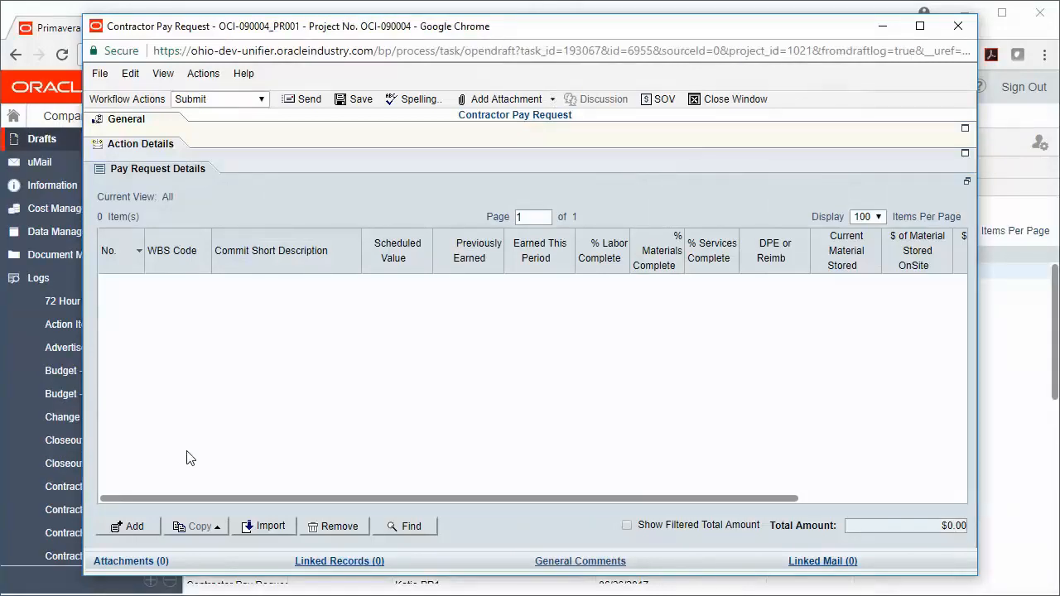
# Step: Start adding pay request line items and split the enlarged grid to show Short Description beside the labor and materials percent complete columns
pyautogui.click(143, 530)
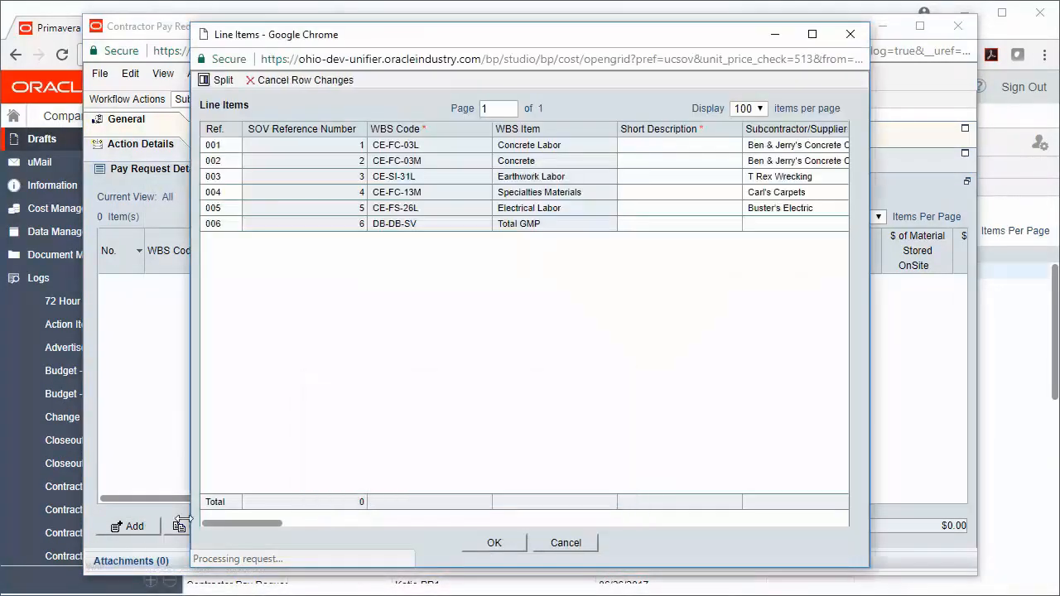
pyautogui.moveTo(504, 42); pyautogui.dragTo(327, 42)
pyautogui.moveTo(693, 174); pyautogui.dragTo(1045, 216)
pyautogui.moveTo(1046, 216); pyautogui.dragTo(1050, 217)
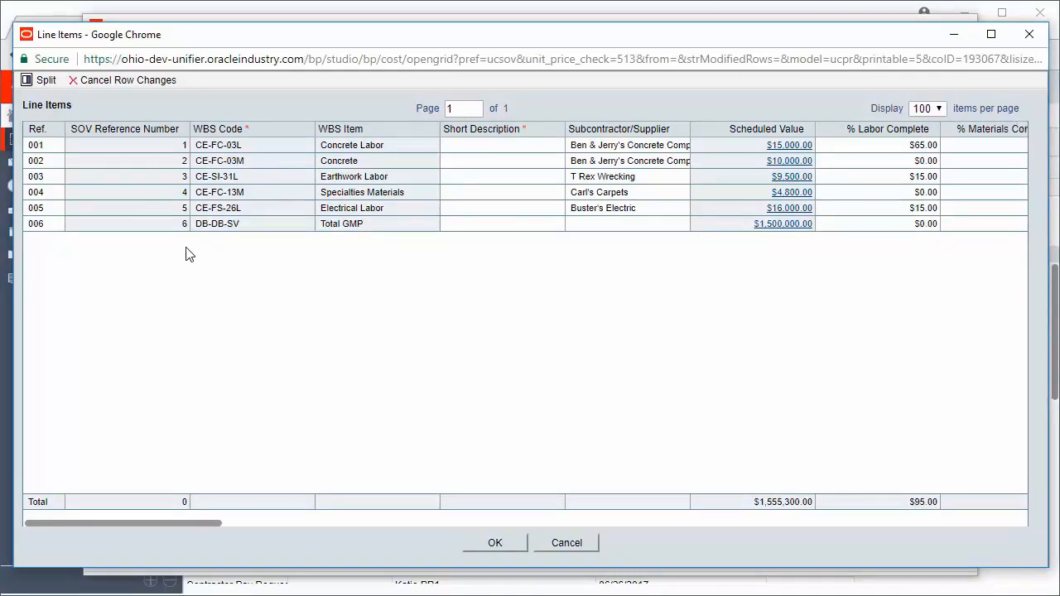
pyautogui.click(43, 83)
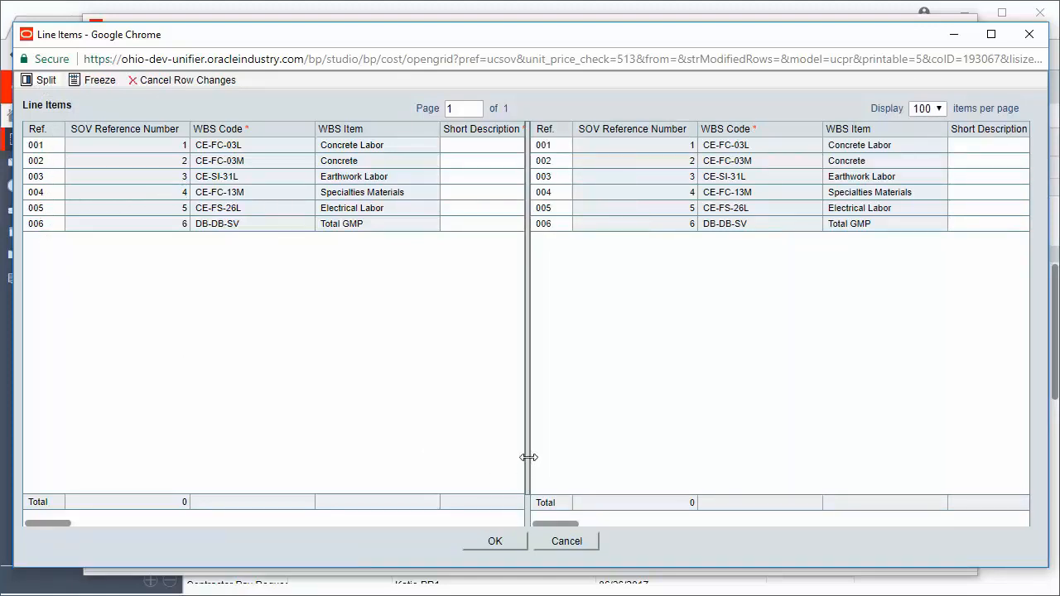
pyautogui.moveTo(525, 456); pyautogui.dragTo(563, 466)
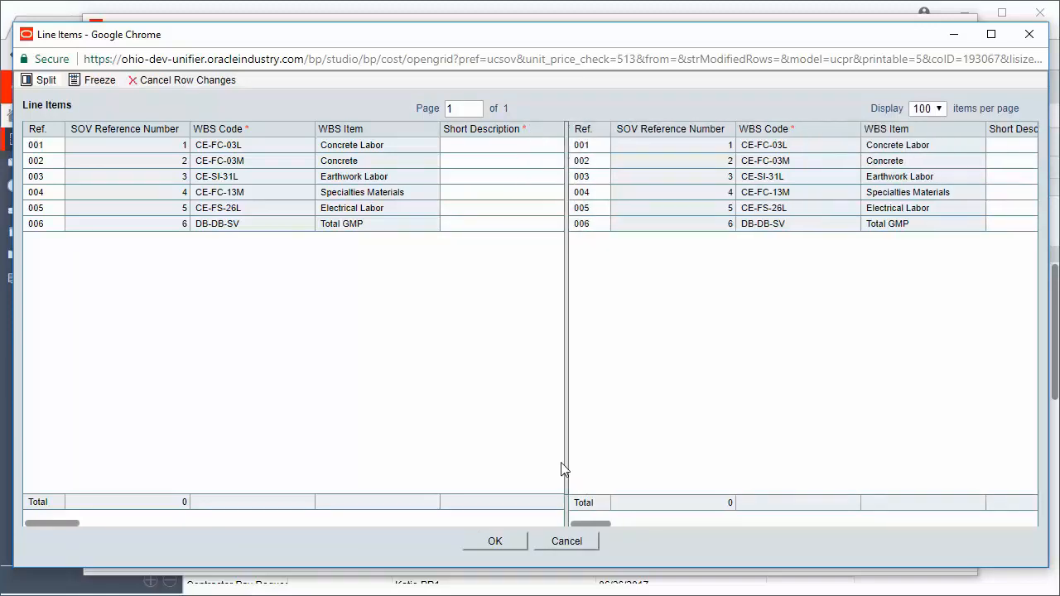
pyautogui.moveTo(586, 524); pyautogui.dragTo(658, 531)
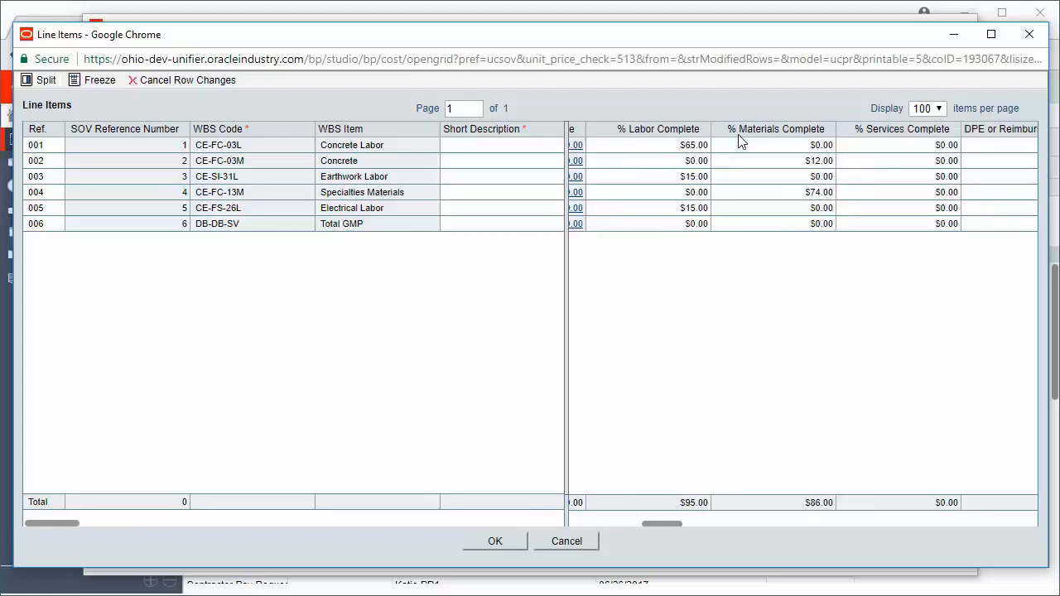
# Step: Give line item 001 the short description Concrete Labor and set its % Labor Complete to 75
pyautogui.click(504, 149)
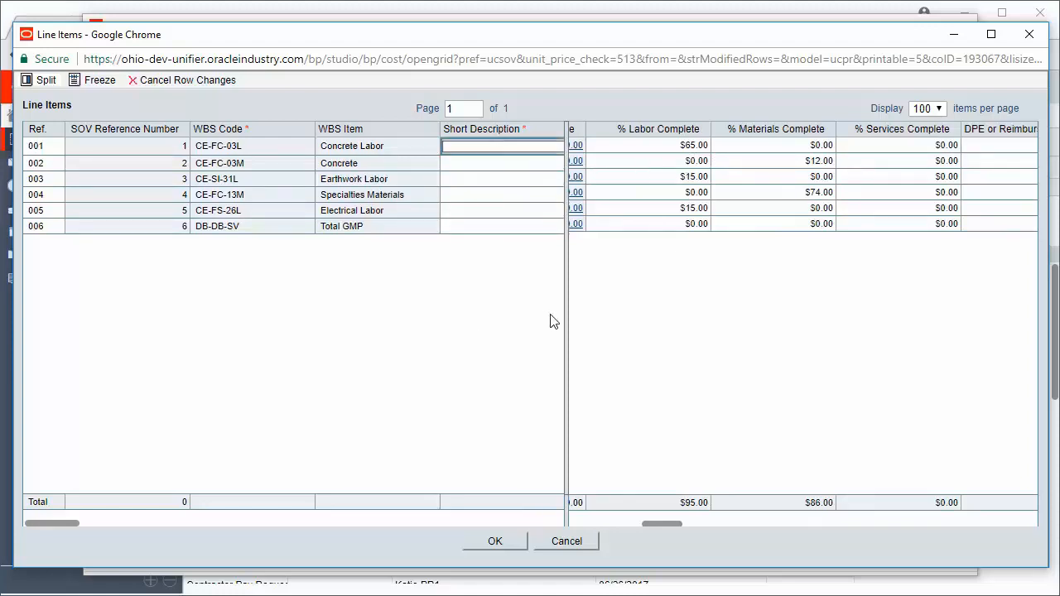
pyautogui.write('Concrete Labor')
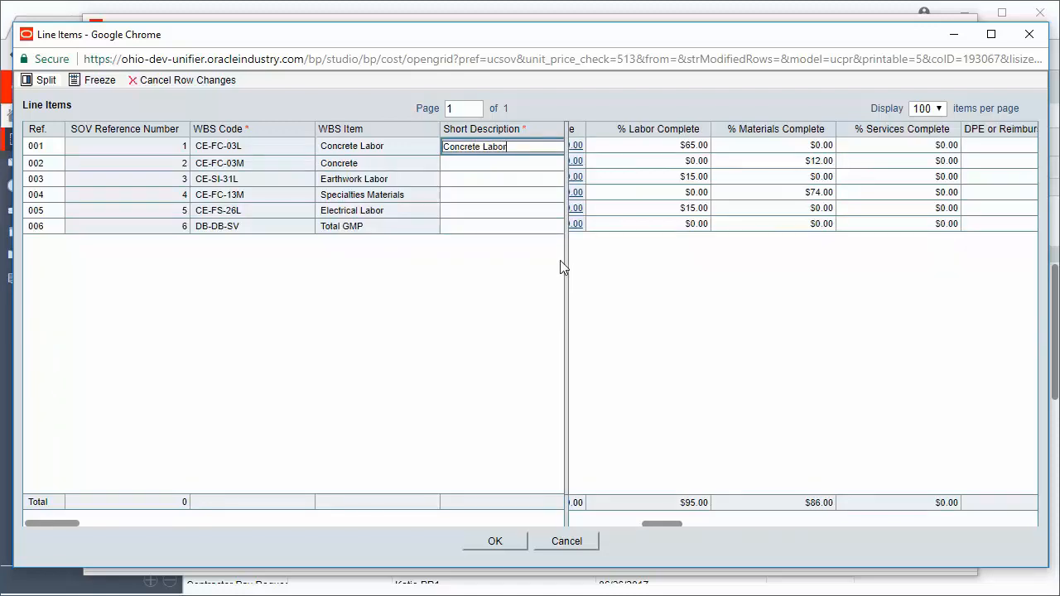
pyautogui.click(699, 147)
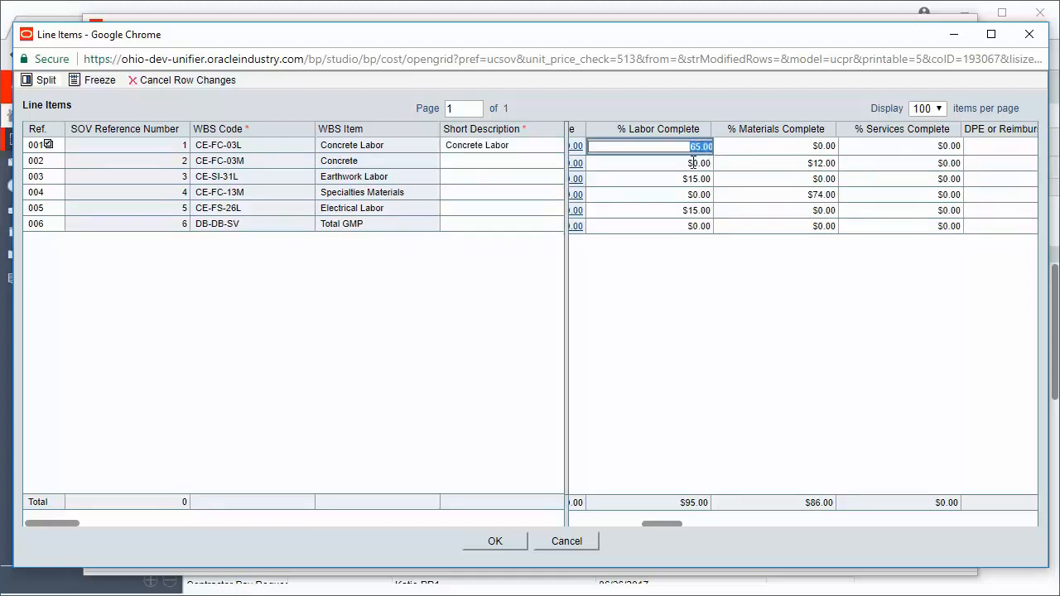
pyautogui.write('75')
pyautogui.click(708, 277)
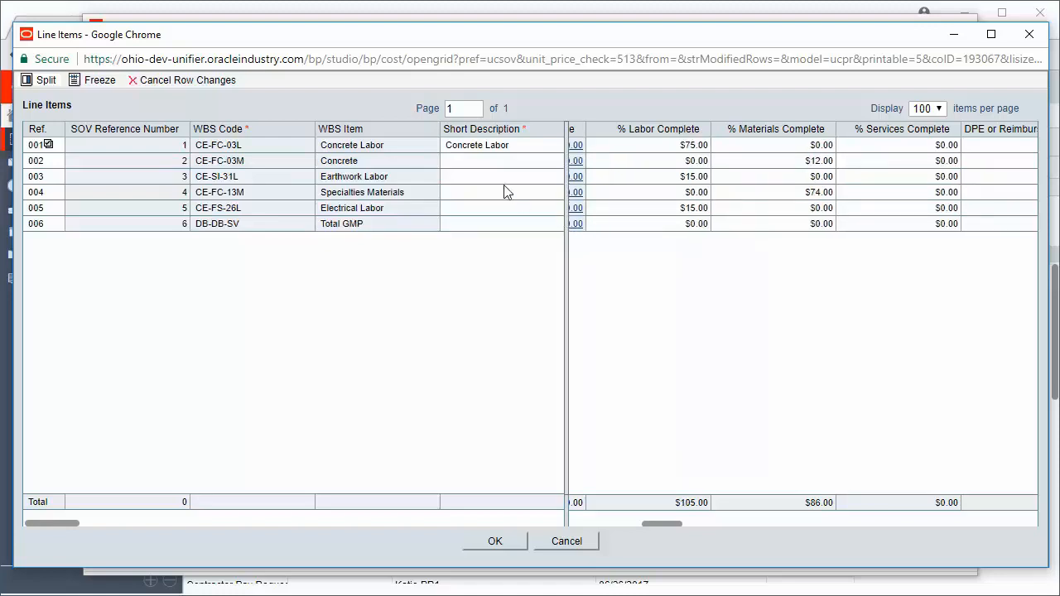
# Step: Give line item 002 the short description Concrete Material and set its % Materials Complete to 35
pyautogui.click(491, 162)
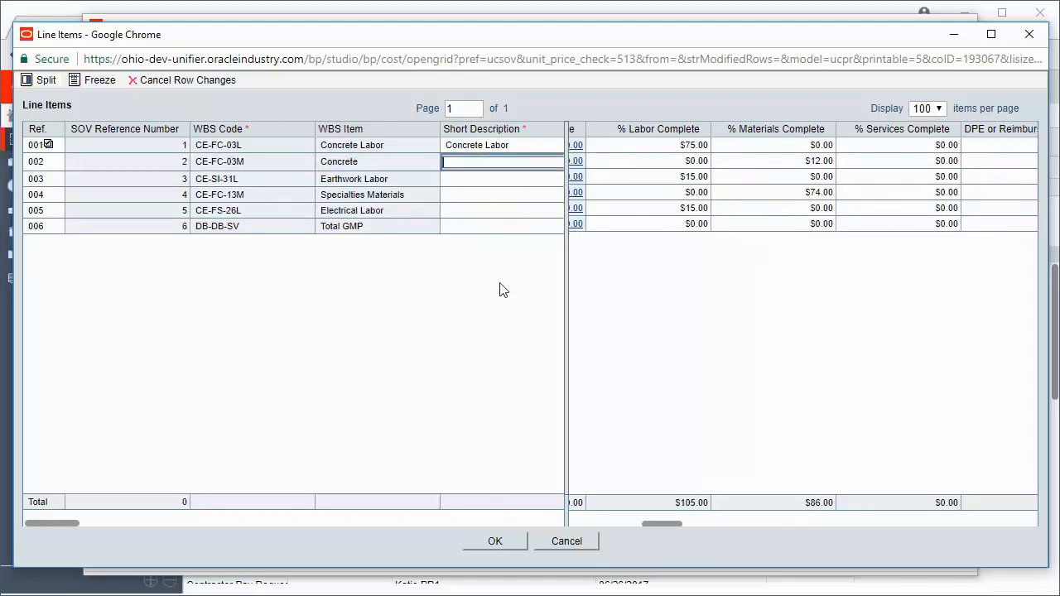
pyautogui.write('Concrete Material')
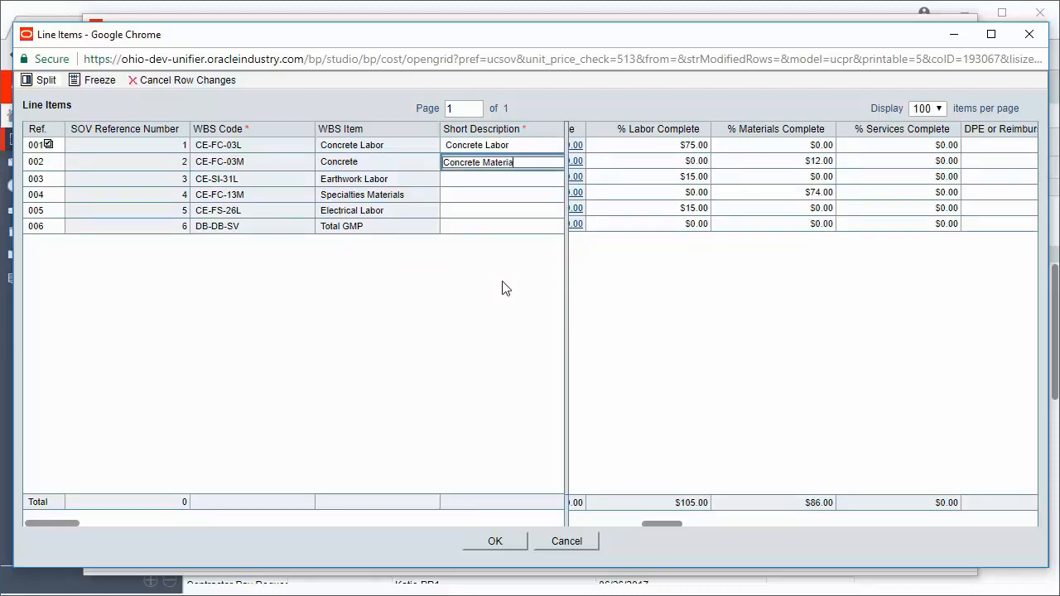
pyautogui.click(830, 163)
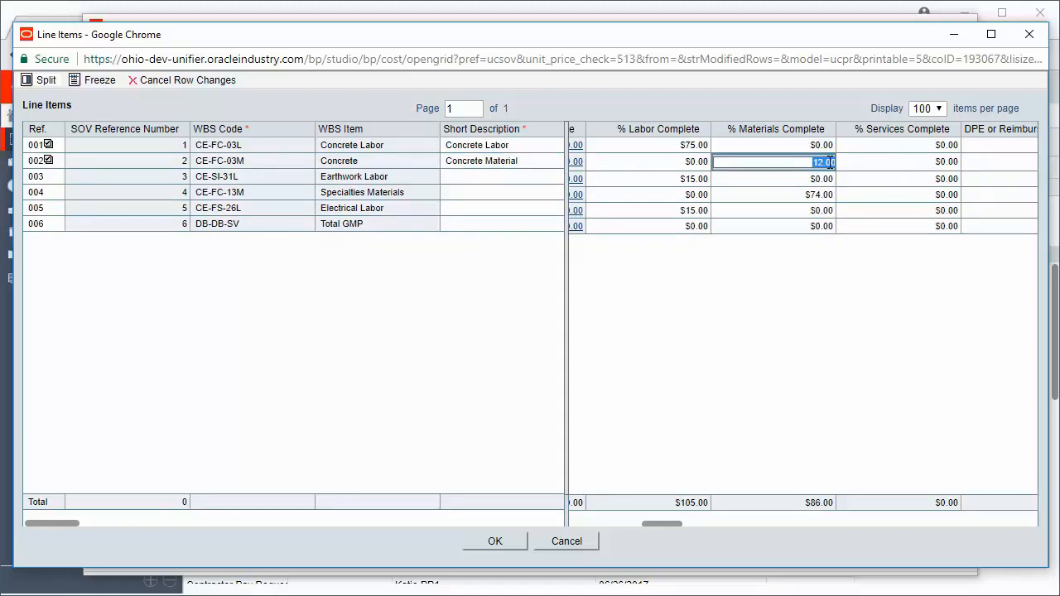
pyautogui.press('BackSpace')
pyautogui.click(736, 263)
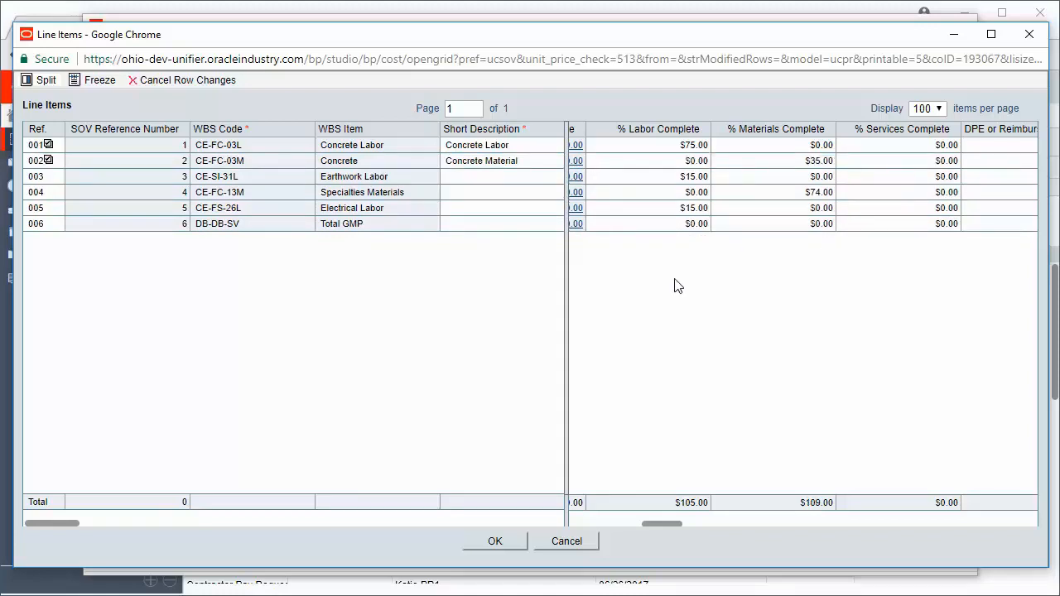
# Step: Give line item 005 the short description Electrical Labor, set its % Labor Complete to 35, and accept the line items
pyautogui.click(484, 210)
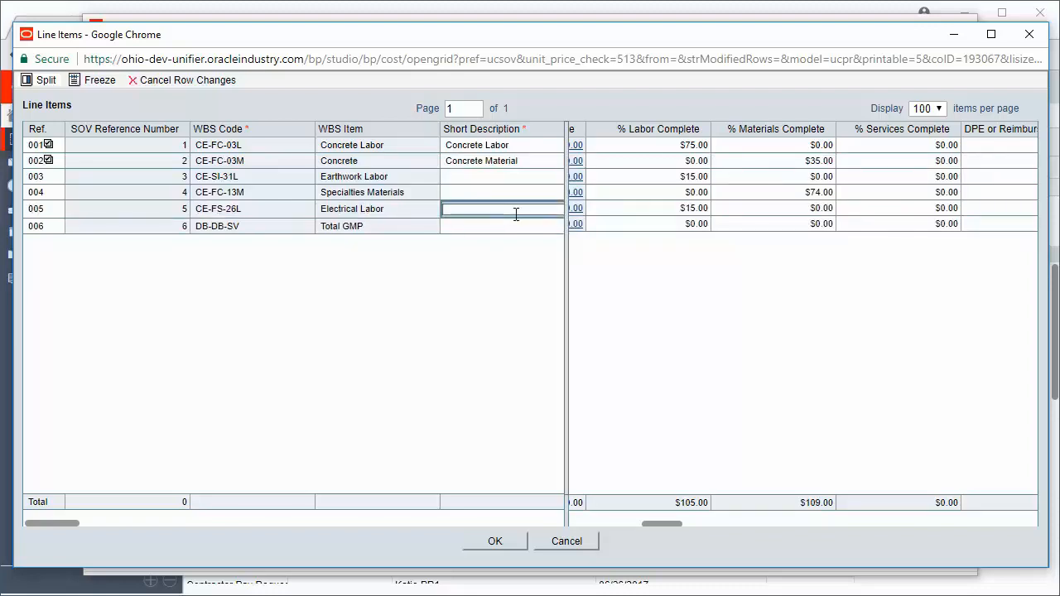
pyautogui.write('Elecre')
pyautogui.write('rical L')
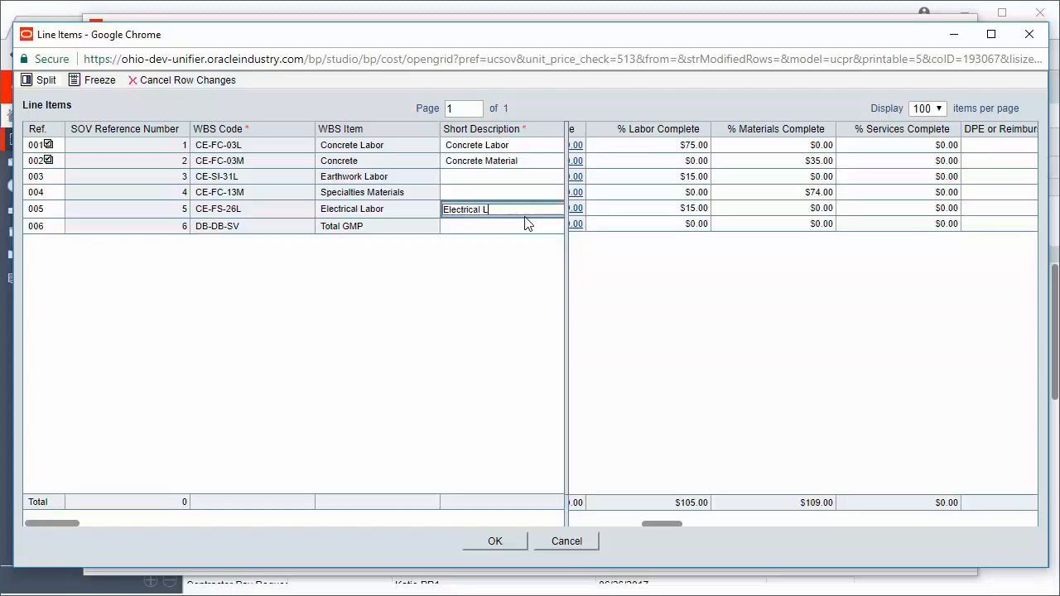
pyautogui.write('abor')
pyautogui.click(702, 209)
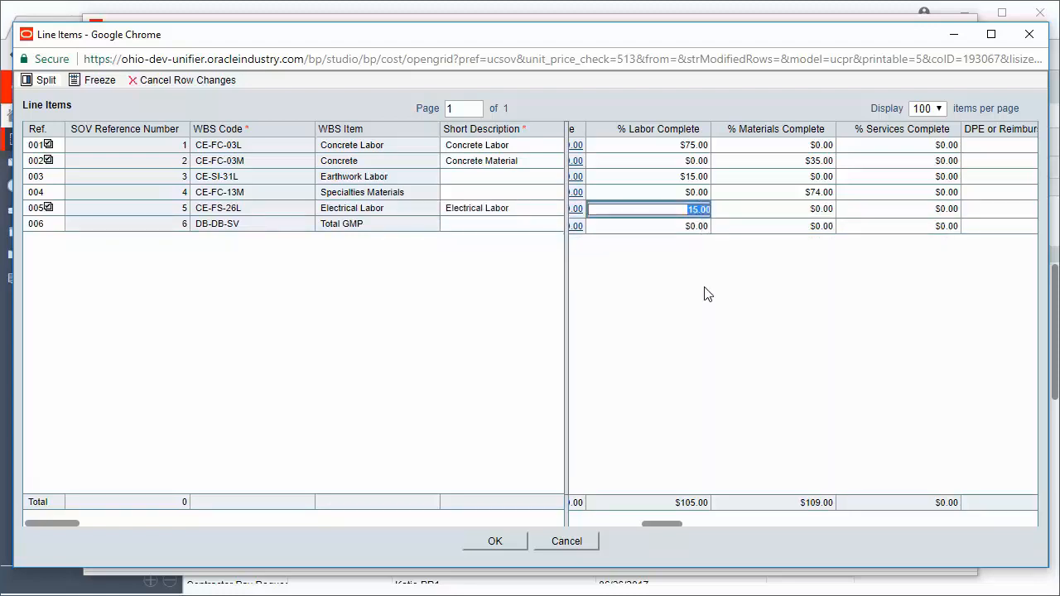
pyautogui.write('35')
pyautogui.press('Return')
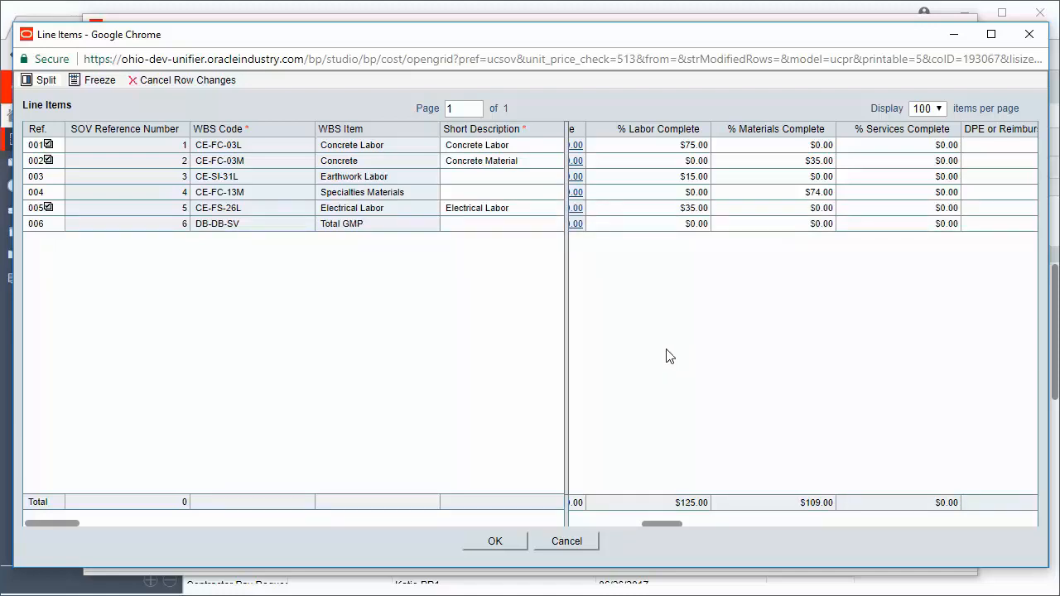
pyautogui.click(499, 543)
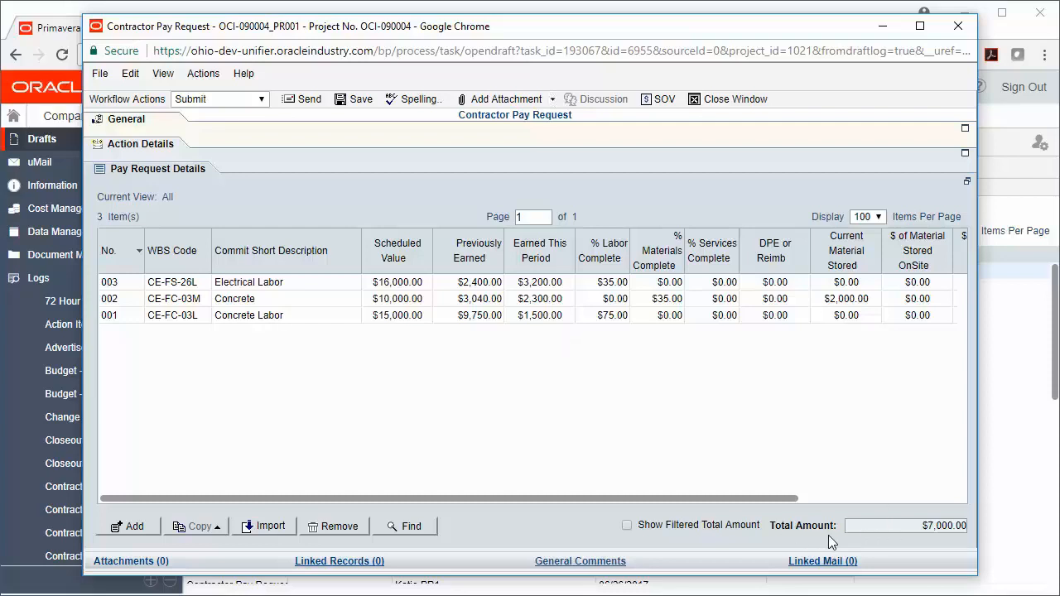
# Step: Review the pay request's earned totals and line items, and send it for Associate Review with the Submit workflow action
pyautogui.click(133, 120)
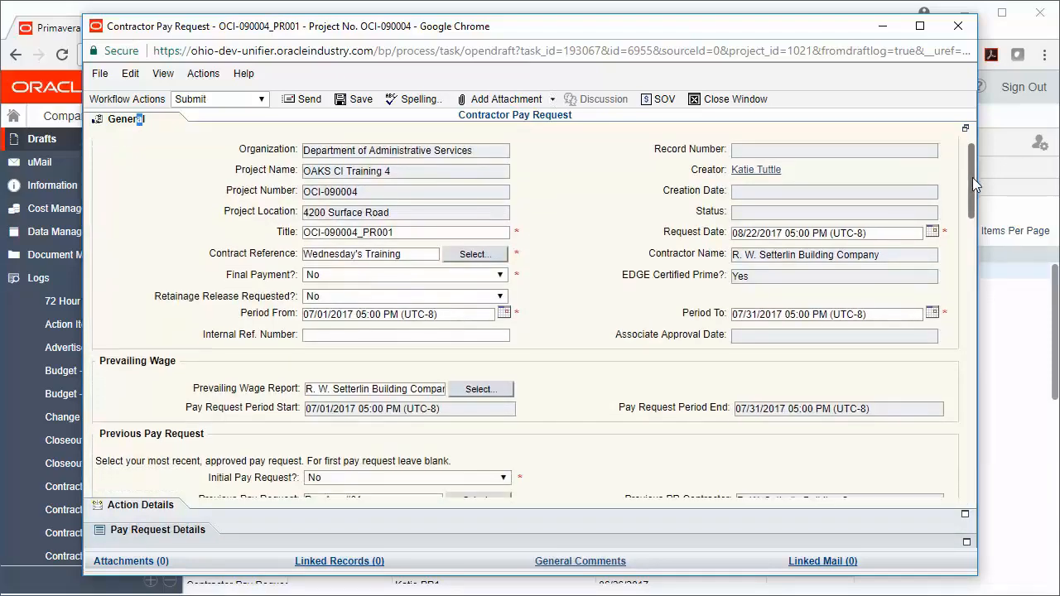
pyautogui.moveTo(972, 178); pyautogui.dragTo(982, 303)
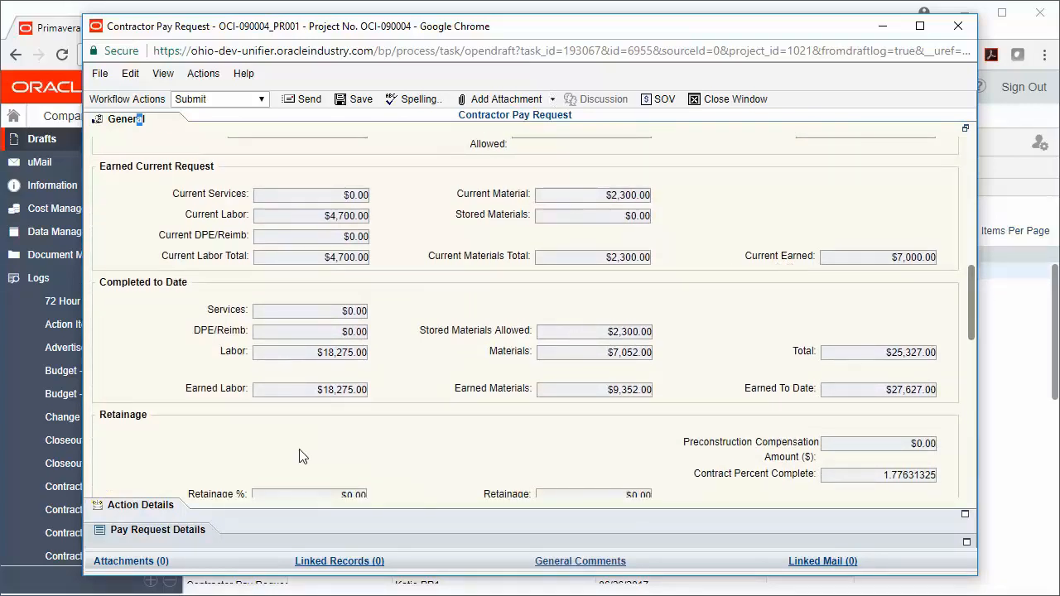
pyautogui.click(181, 533)
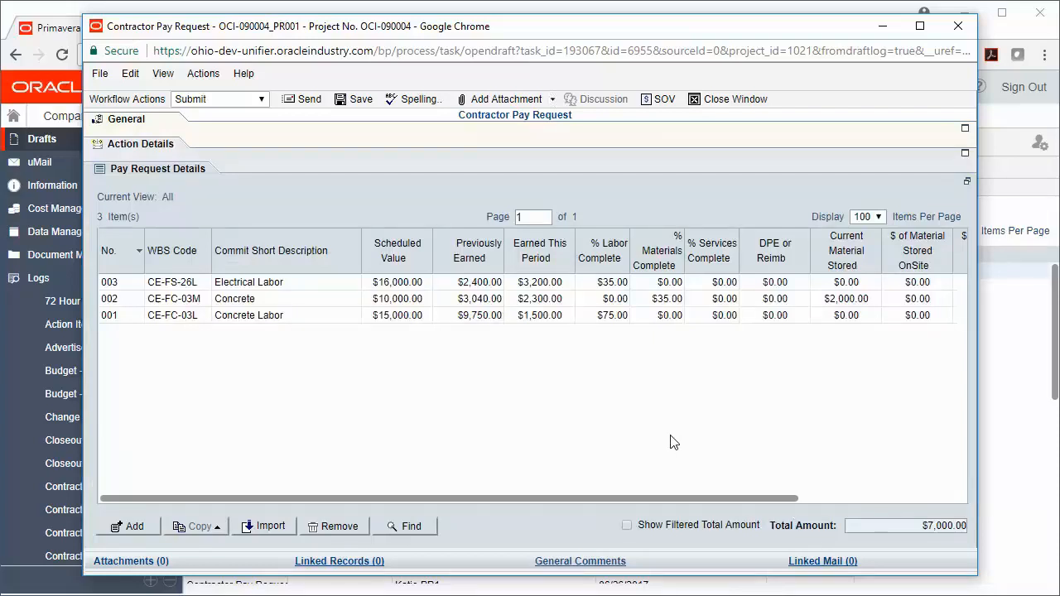
pyautogui.click(225, 150)
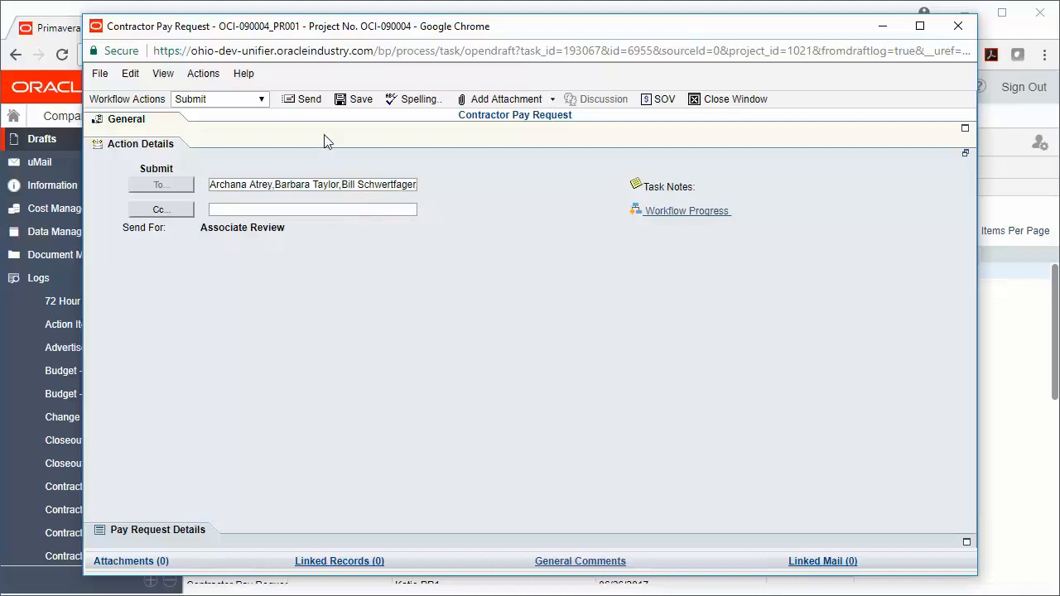
pyautogui.click(305, 101)
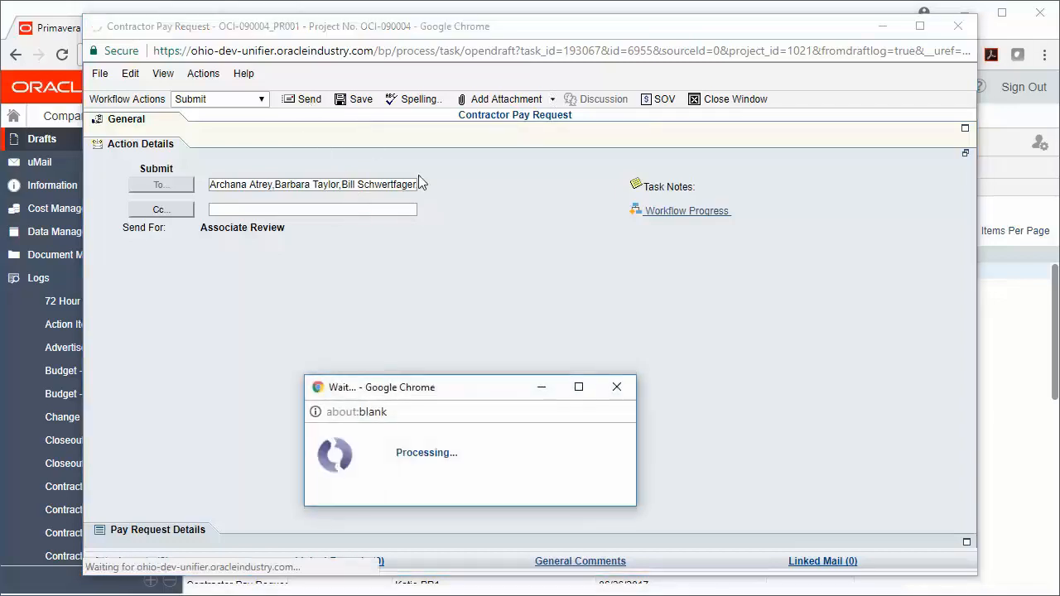